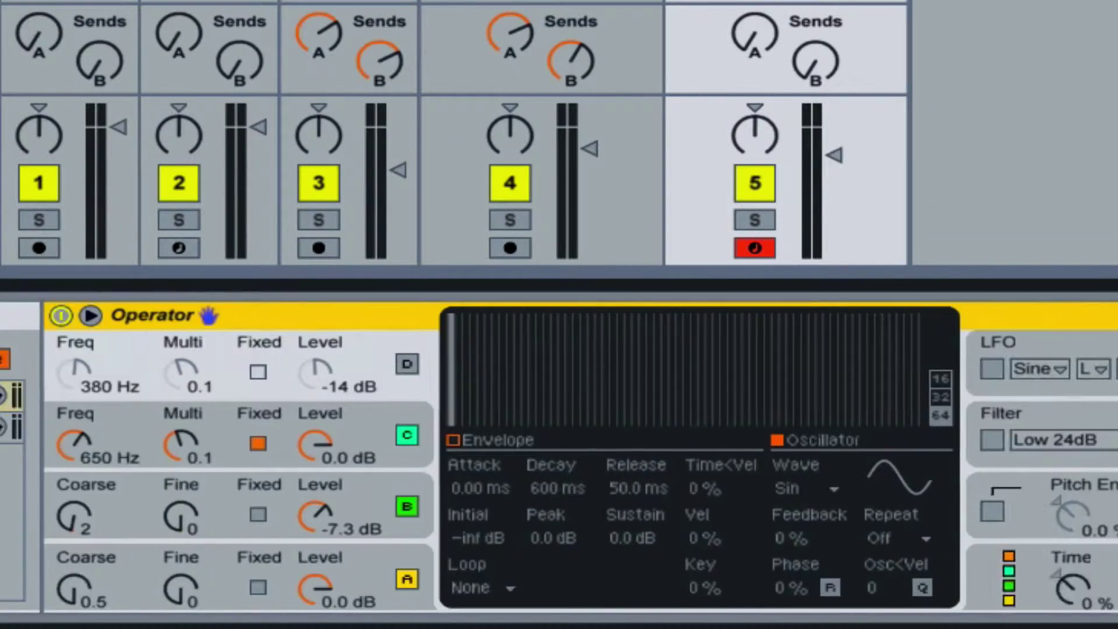
Bypass the Utility after the first Operator and the Audio Effect Rack, and mute the second Operator chain.
scroll(559, 458, "right", 10)
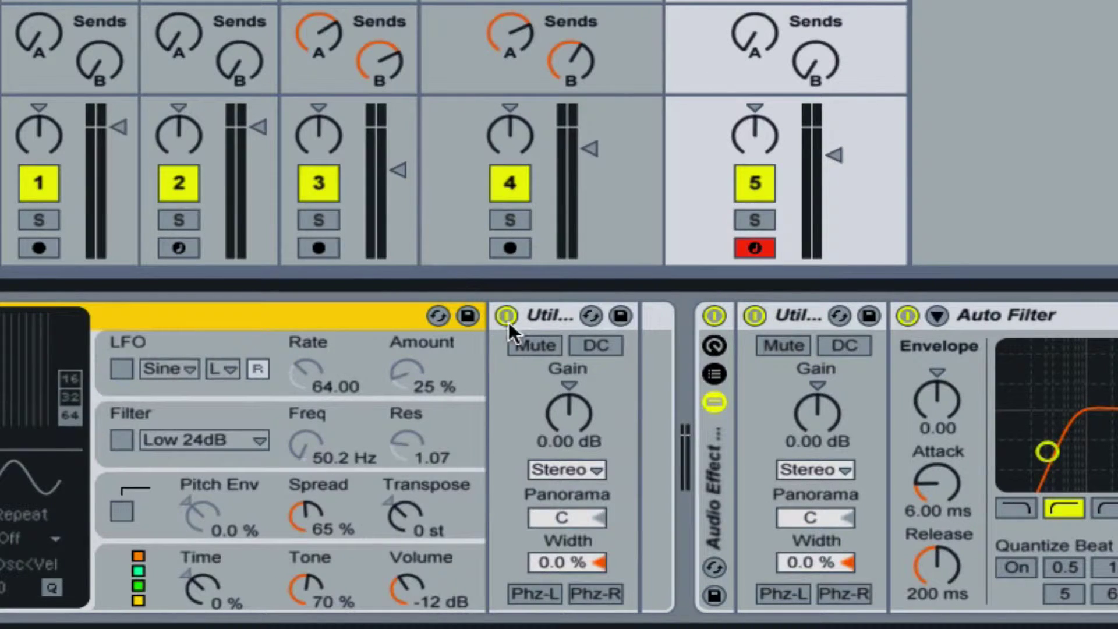
left_click(510, 316)
left_click(714, 316)
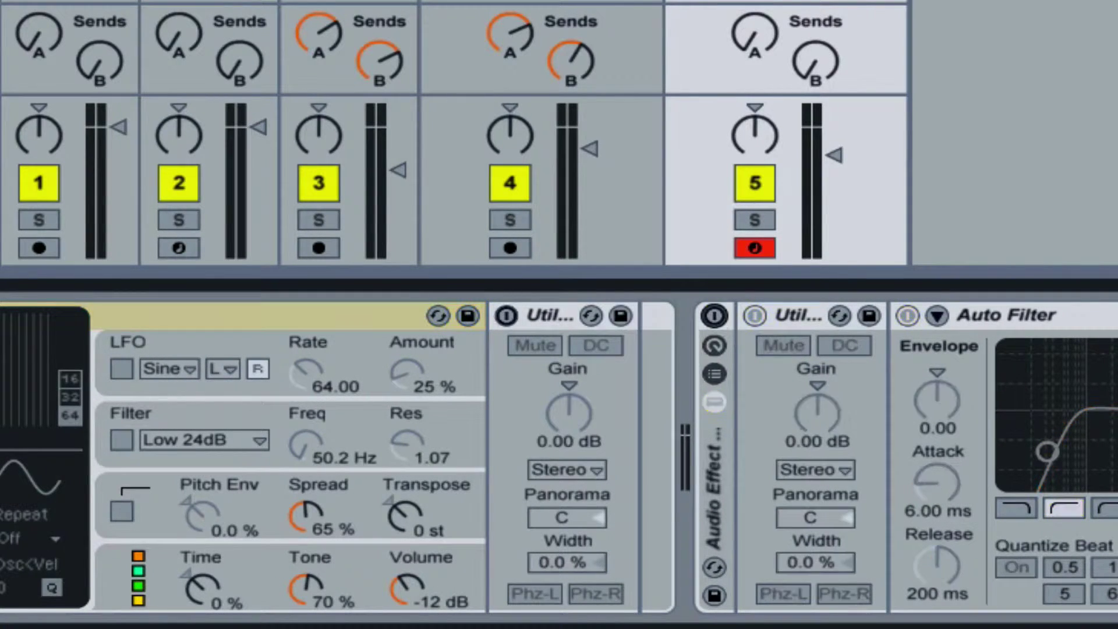
scroll(346, 315, "left", 10)
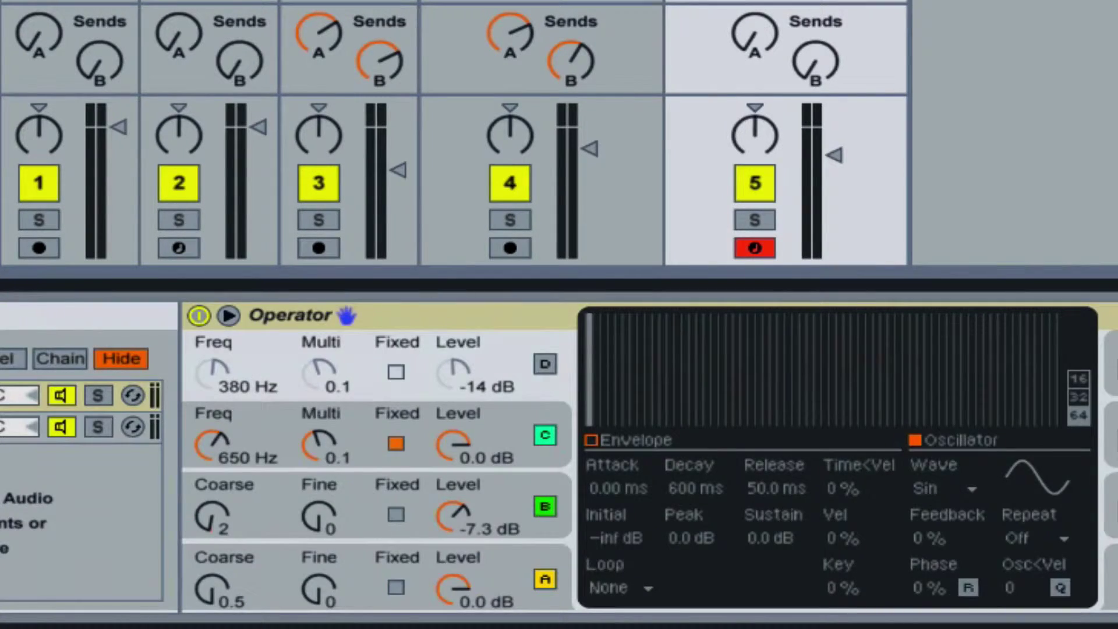
left_click(60, 426)
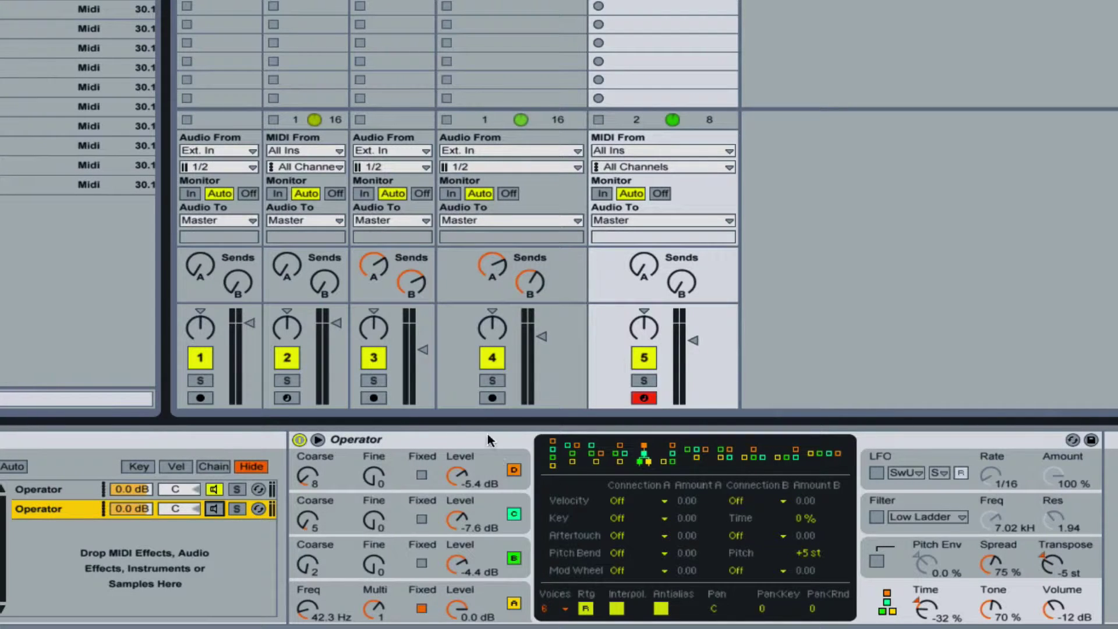
Audition the first Operator chain without its effects and turn the Utility after it back on.
left_click(34, 489)
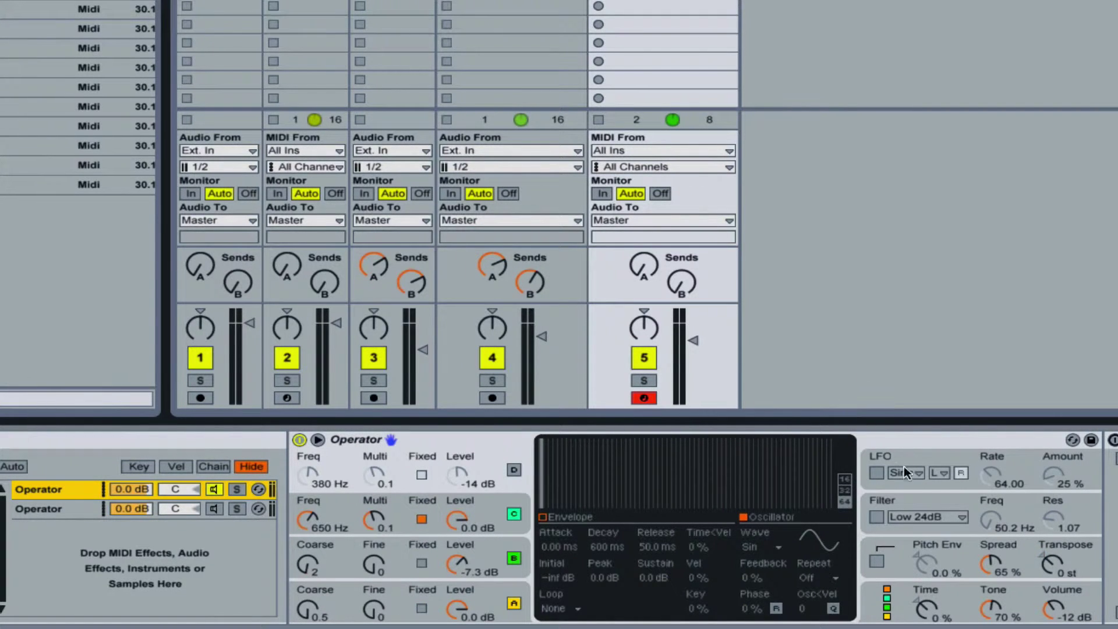
key("space")
left_click(1113, 440)
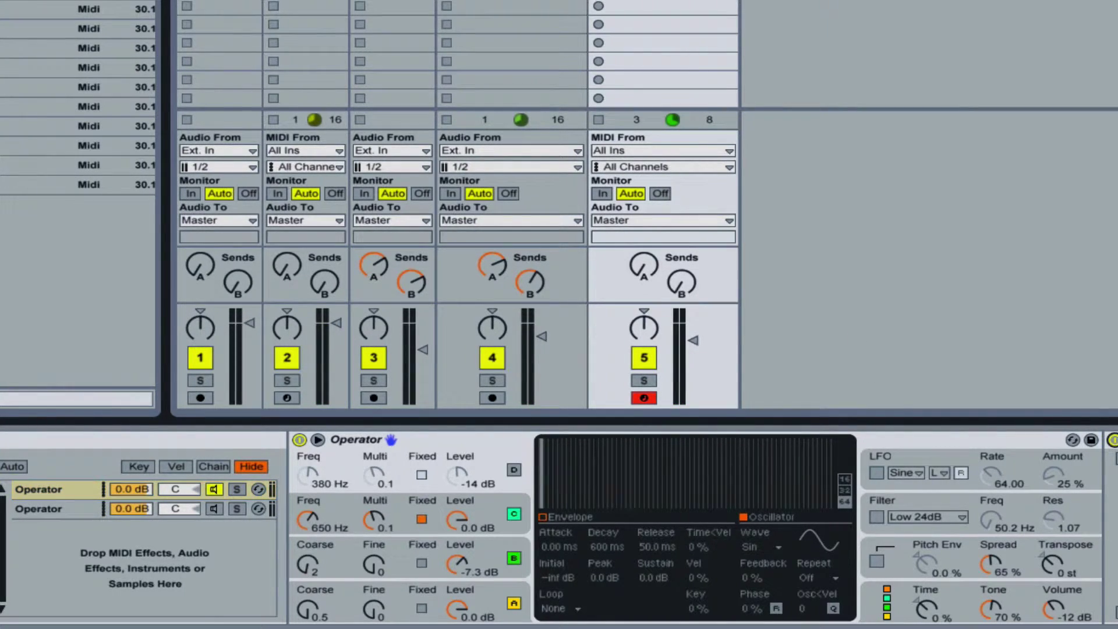
Play the bass with the Chorus at the end of the effect chain bypassed, and re-enable the Chorus.
scroll(558, 528, "right", 10)
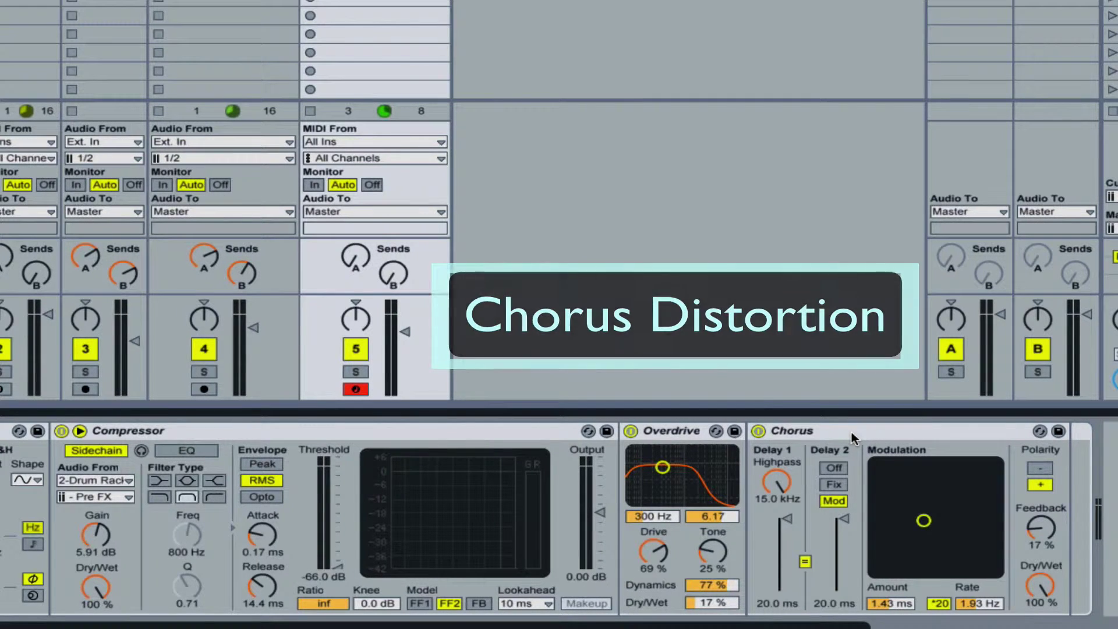
left_click(758, 430)
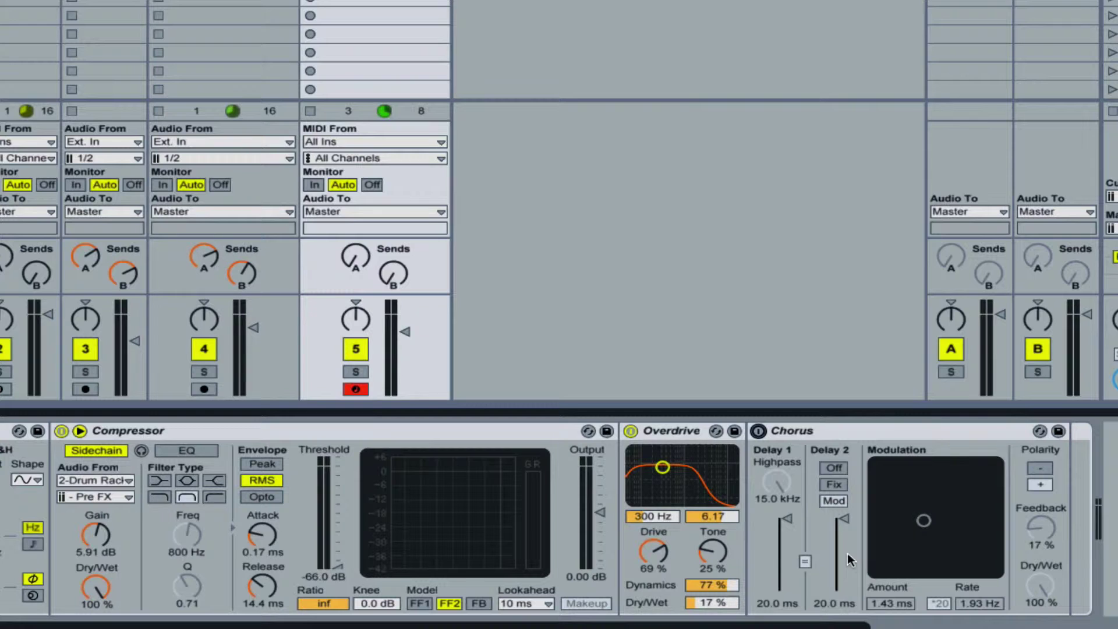
key("space")
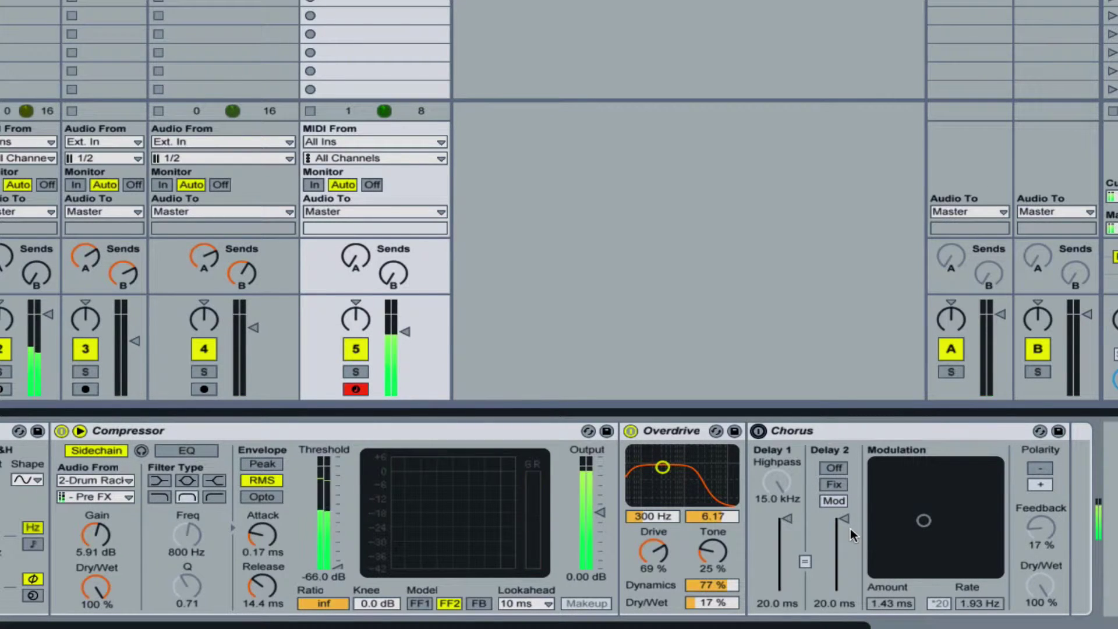
left_click(756, 431)
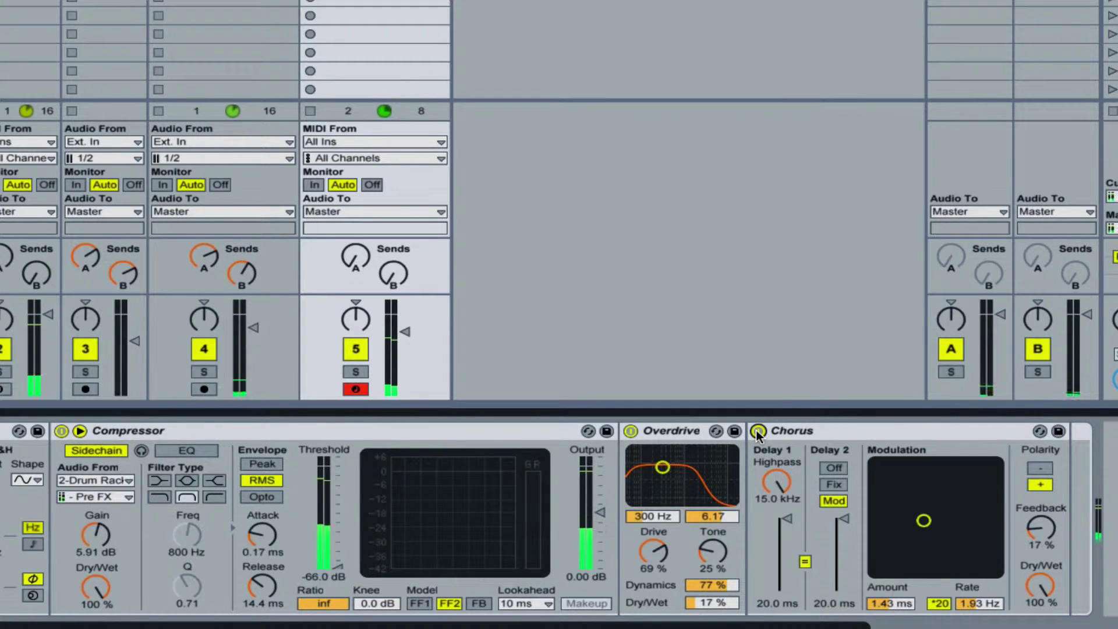
Review the bass track's devices, including the sidechained Compressor, and the drum clips, and play the kick-only clip with the bass.
scroll(559, 518, "left", 10)
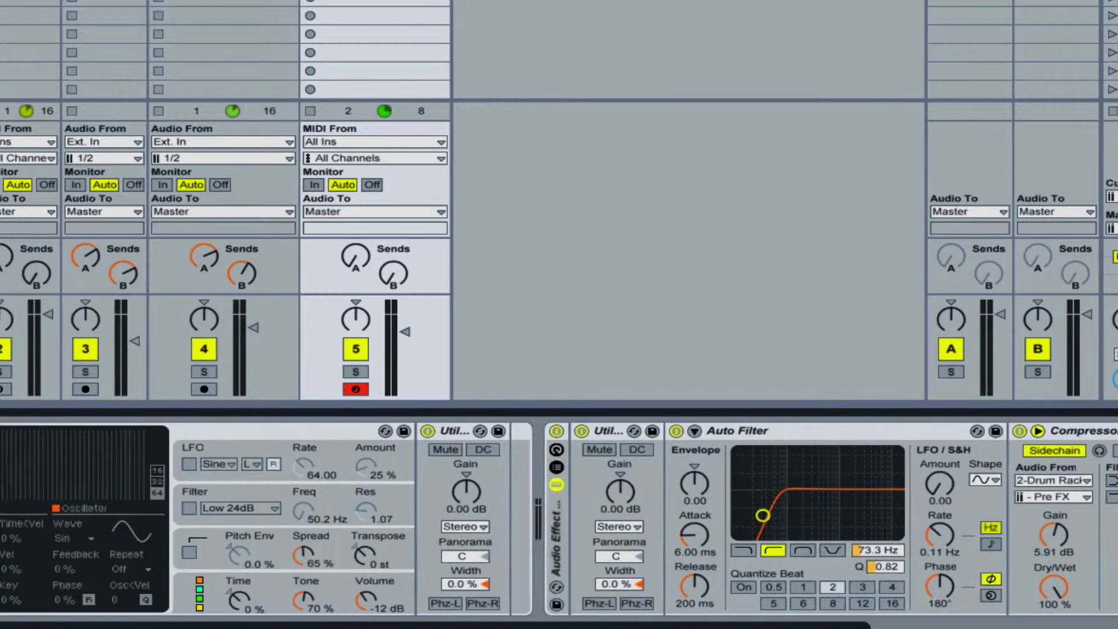
scroll(559, 518, "left", 2)
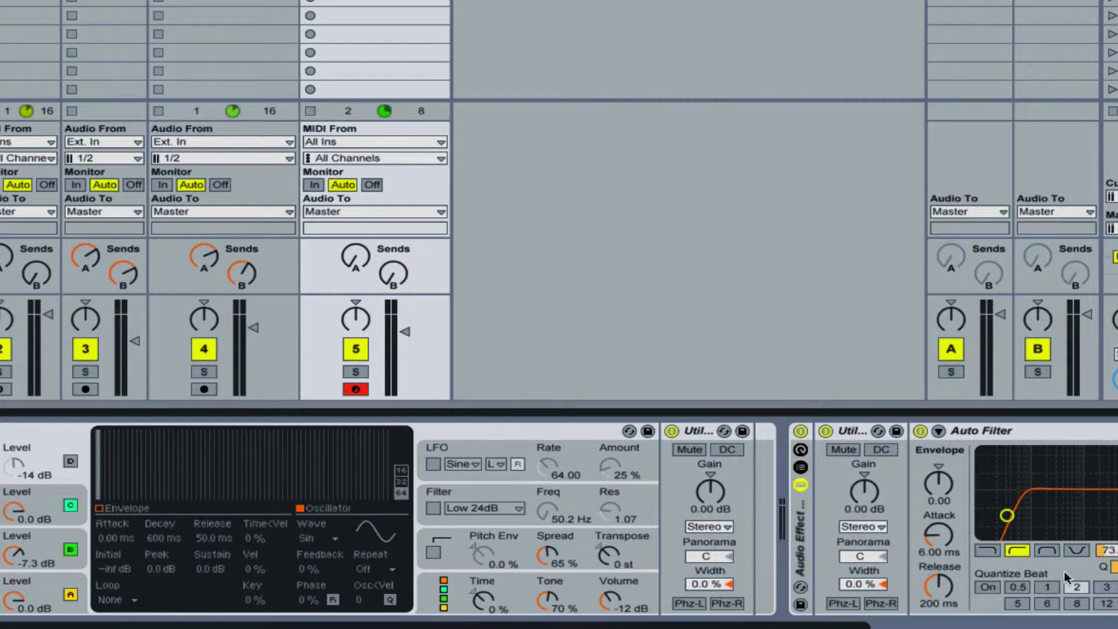
scroll(1025, 589, "right", 10)
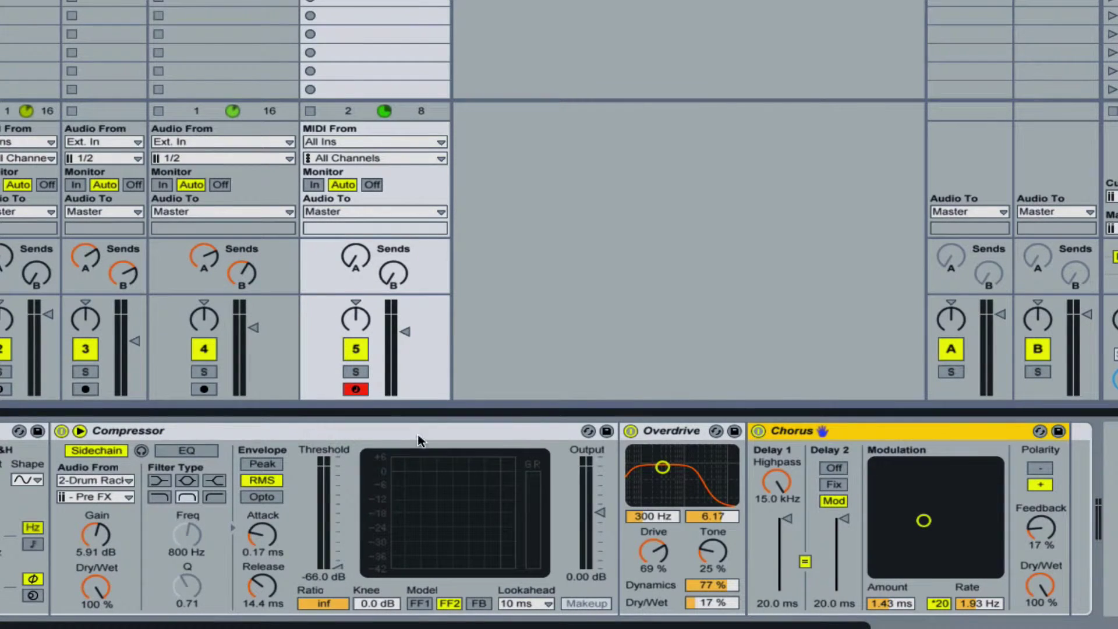
left_click(227, 430)
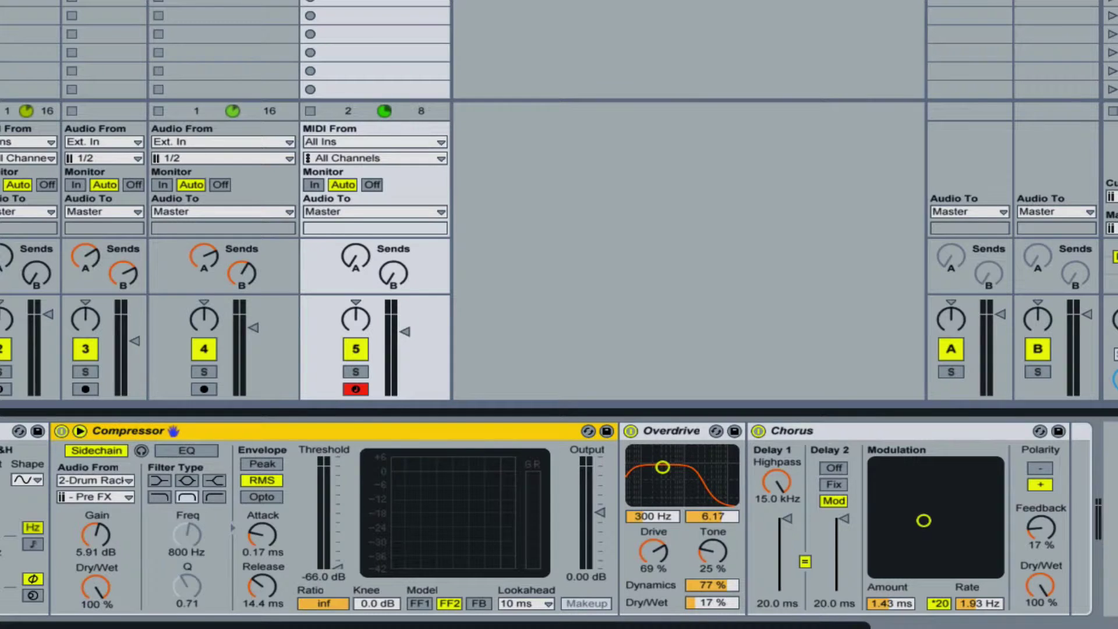
scroll(138, 451, "left", 10)
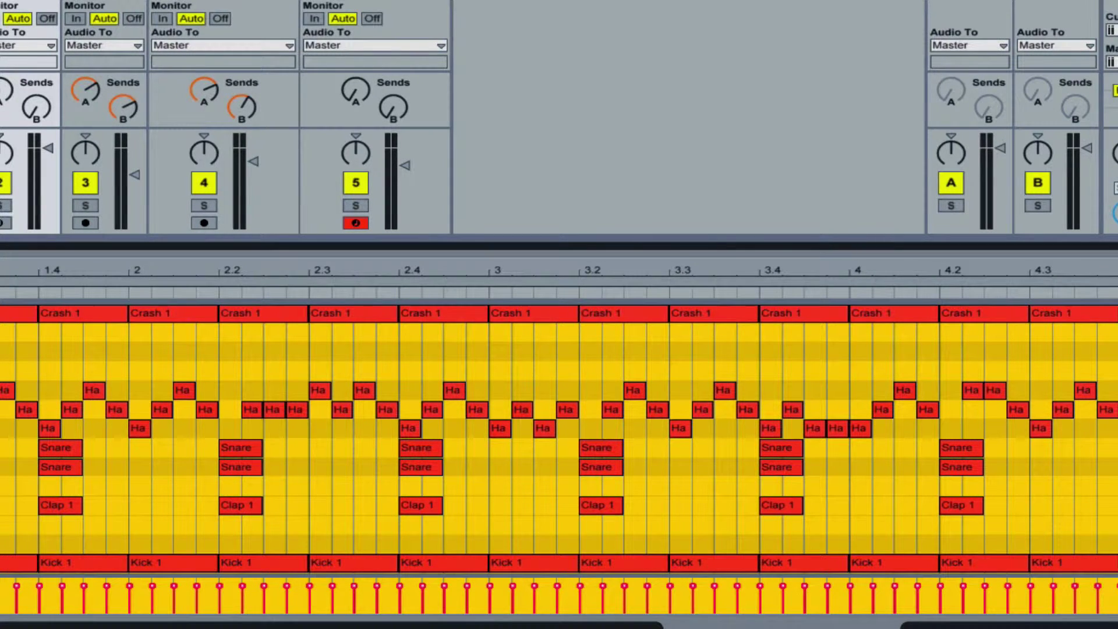
key("Escape")
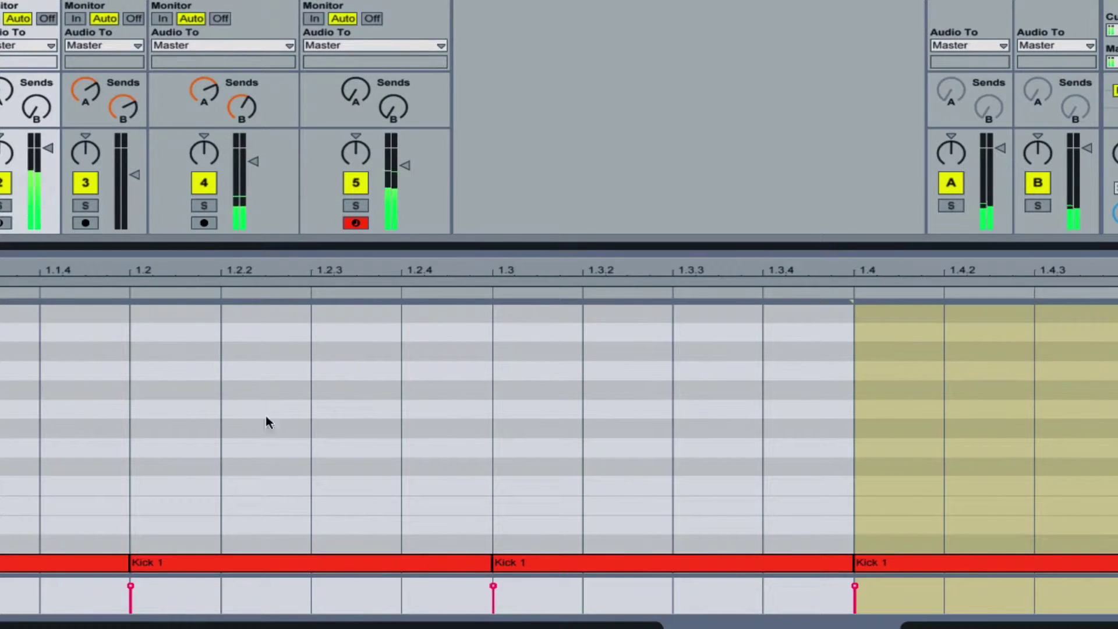
key("space")
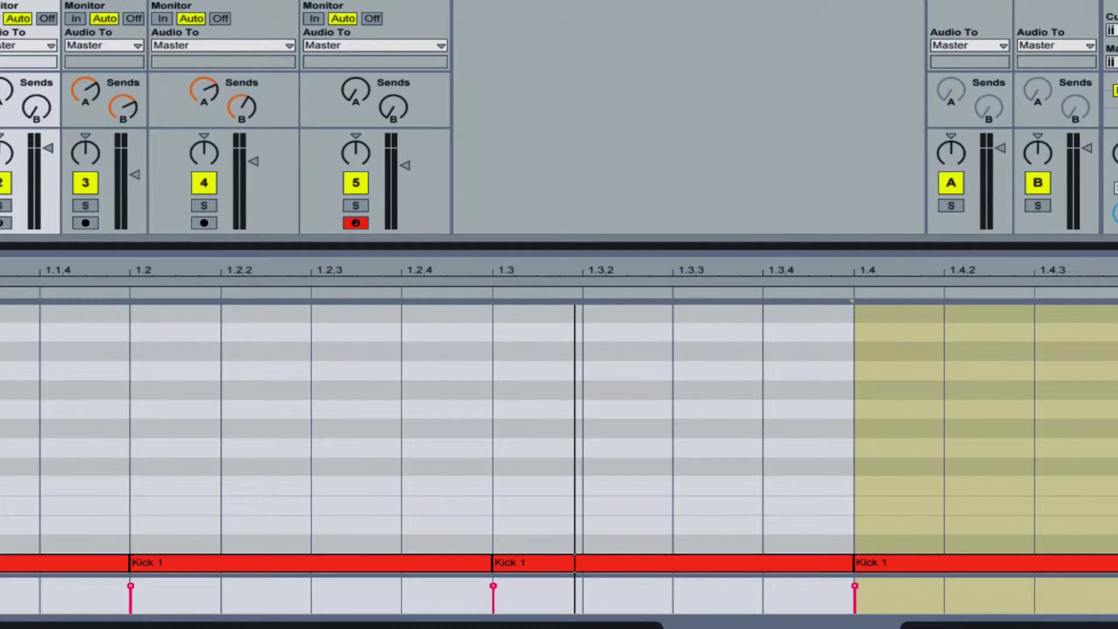
Start a new Live set and load the Operator instrument onto the 2 MIDI track.
key("super+q")
left_click(128, 138)
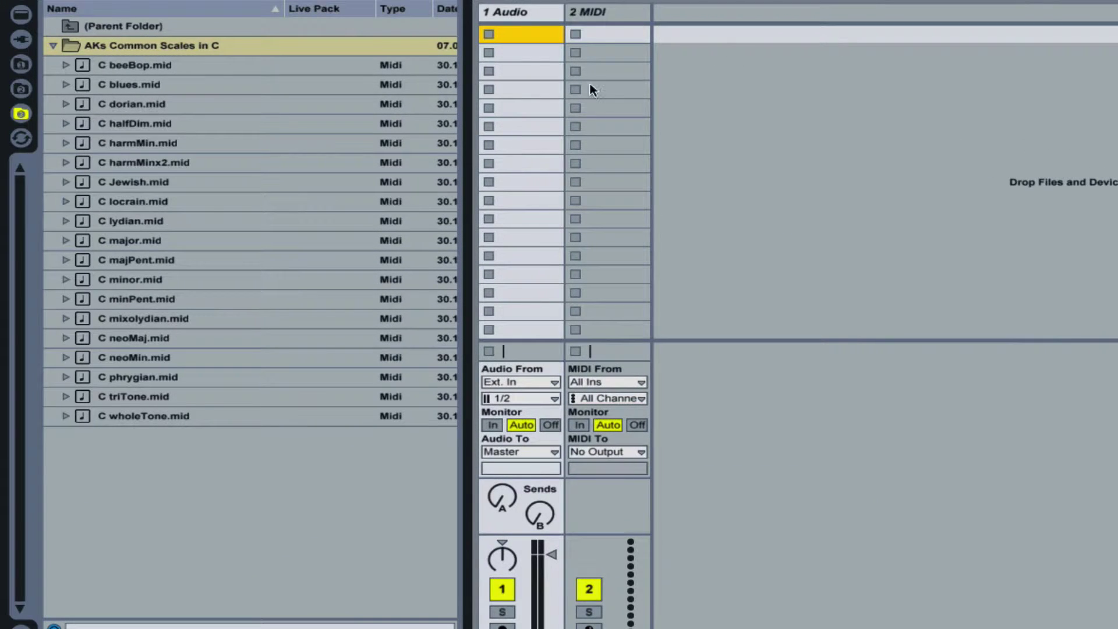
left_click(588, 11)
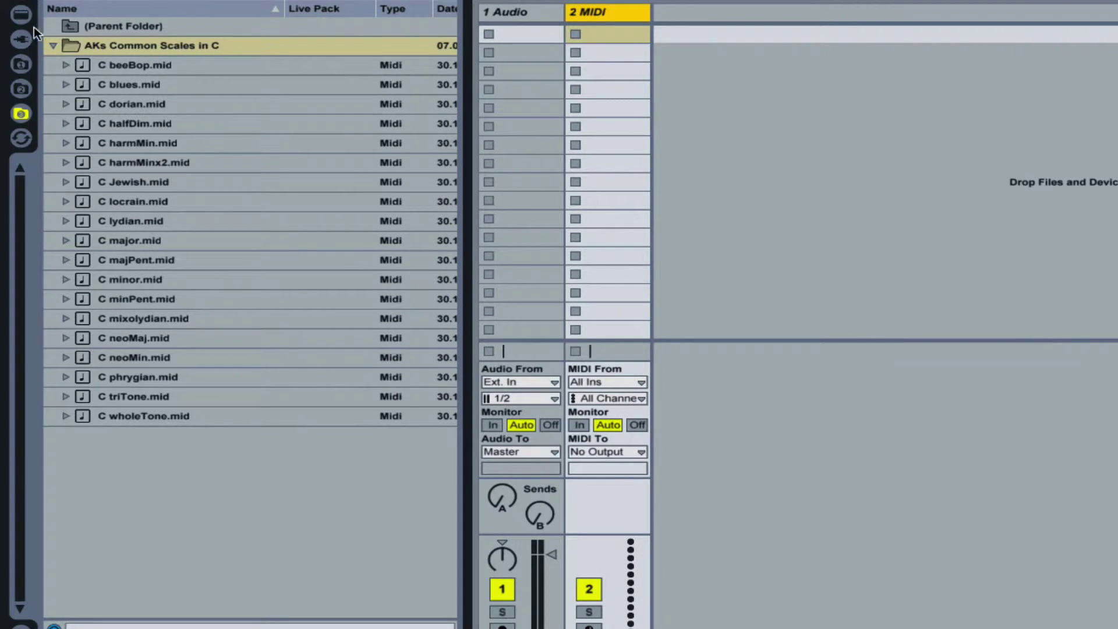
left_click(21, 17)
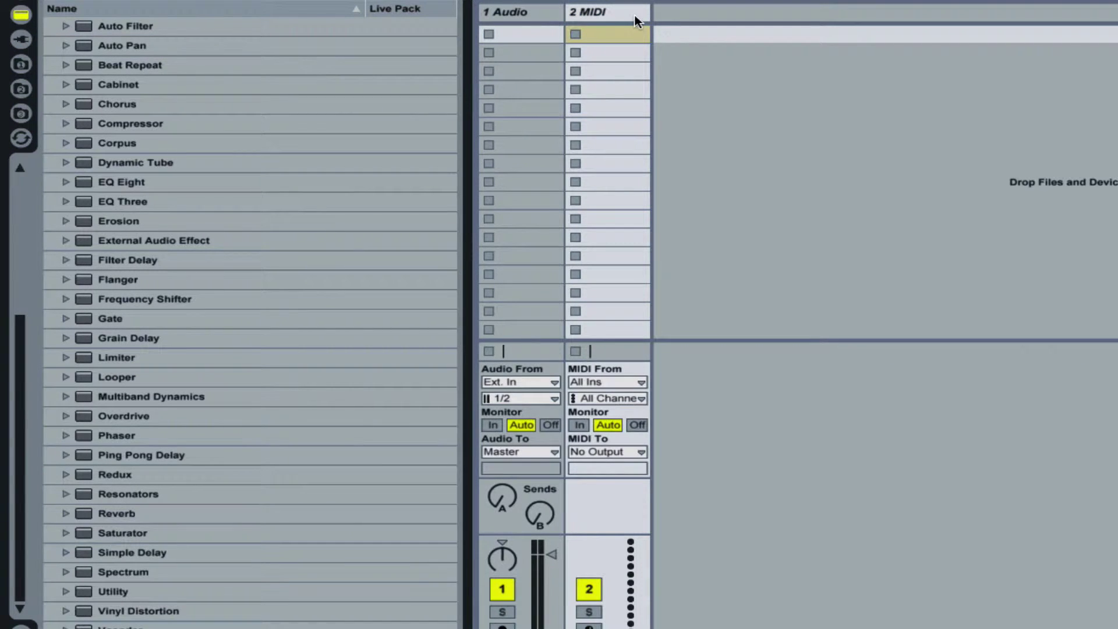
scroll(232, 104, "up", 5)
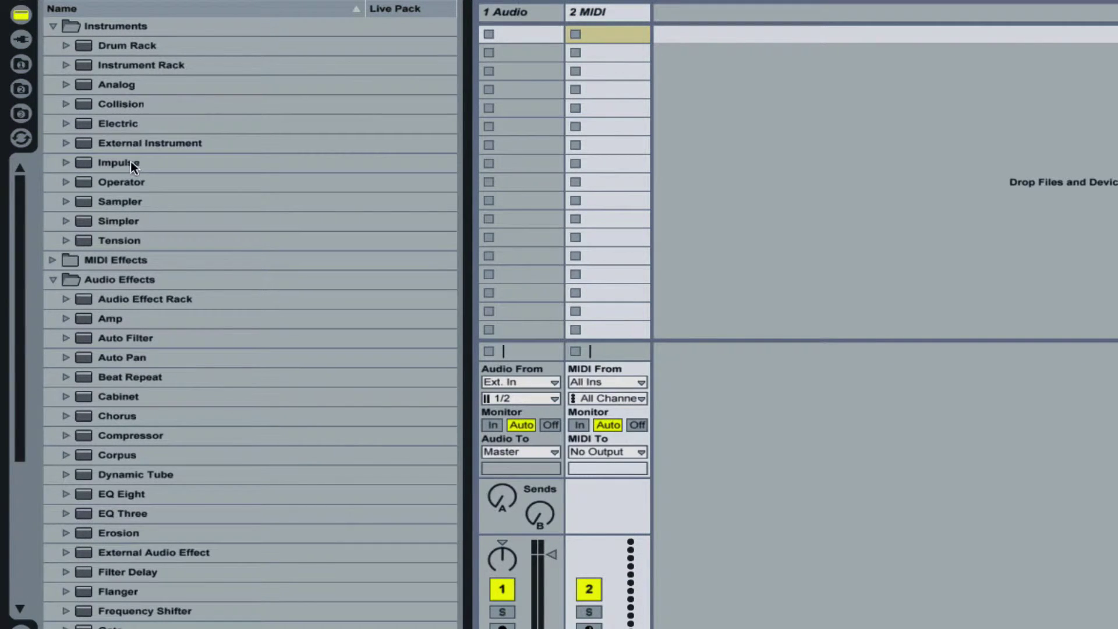
left_click_drag(131, 182, 594, 165)
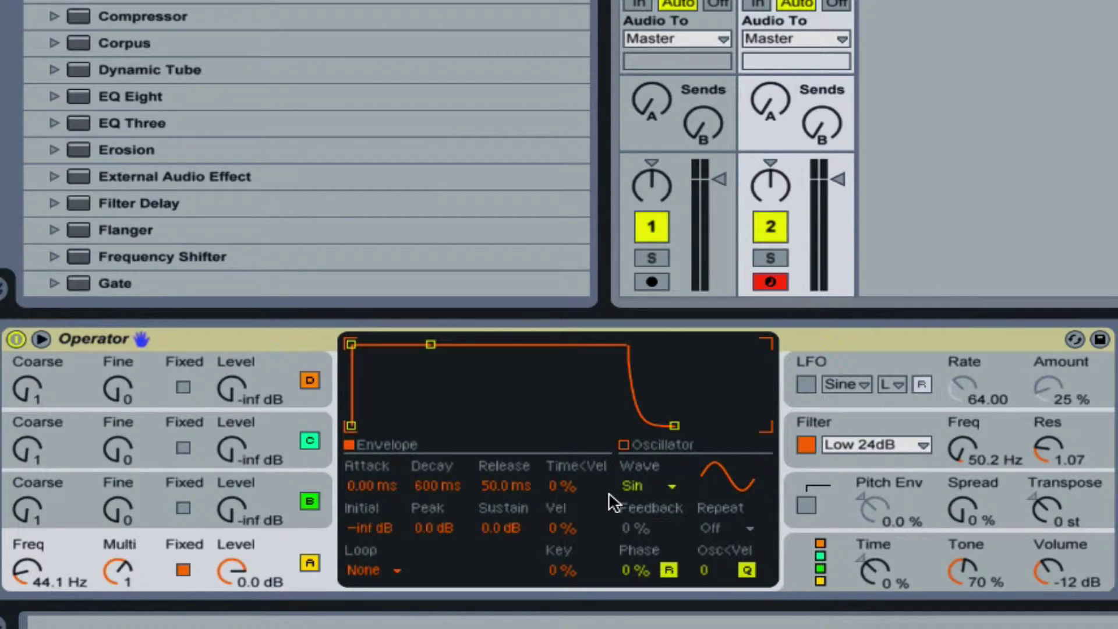
Turn off Fixed mode for oscillator A with Coarse at 0.5, and disable Operator's filter.
left_click(182, 569)
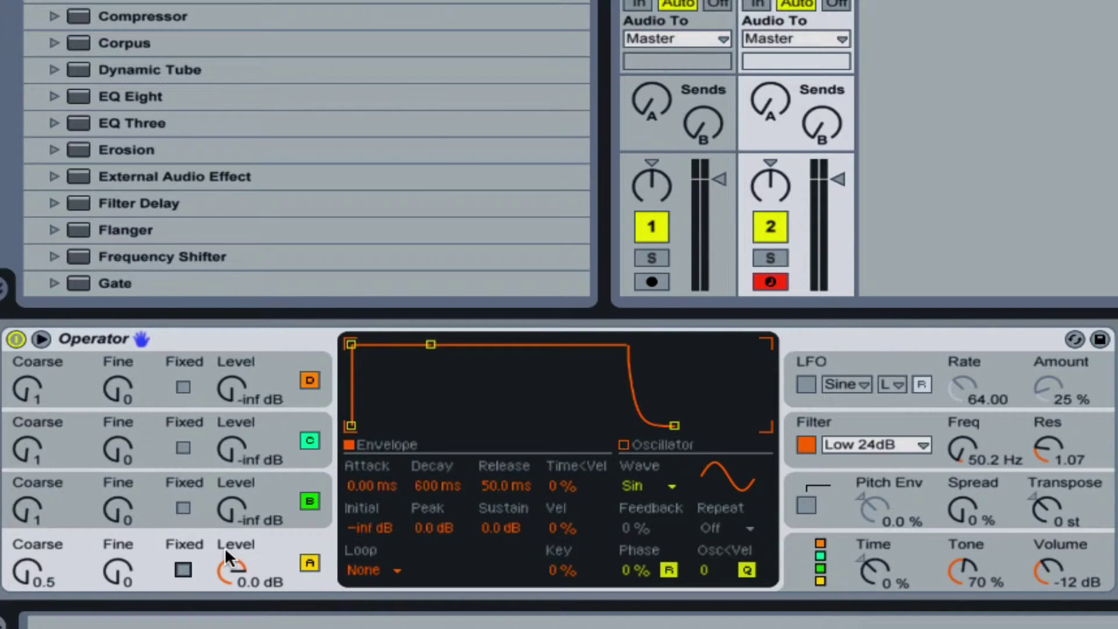
left_click(807, 443)
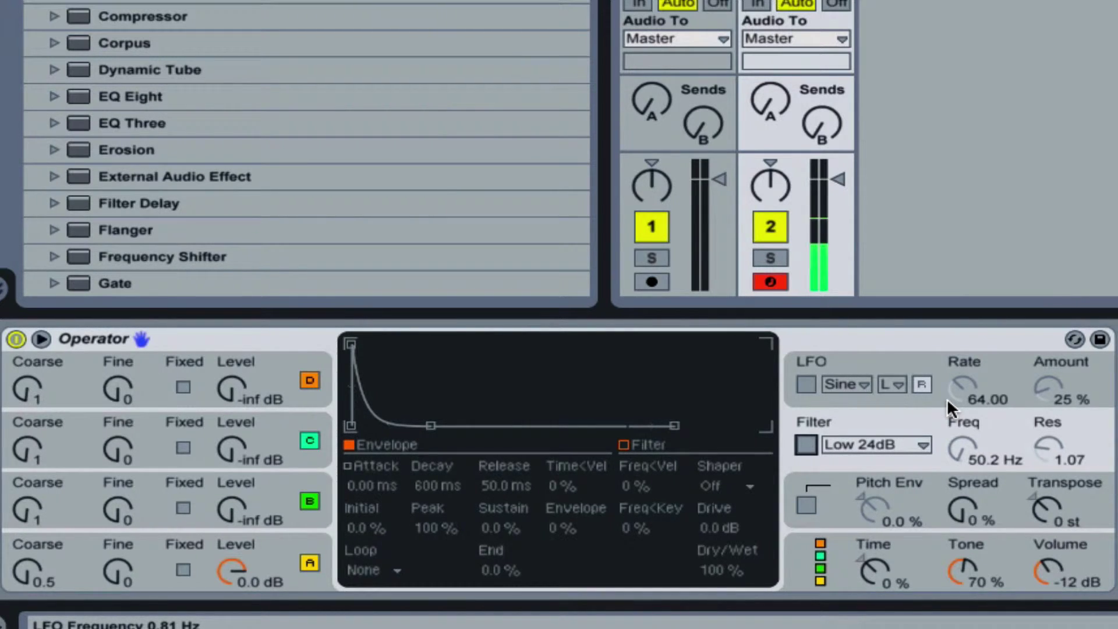
Set oscillator A's waveform to Square D.
left_click(289, 554)
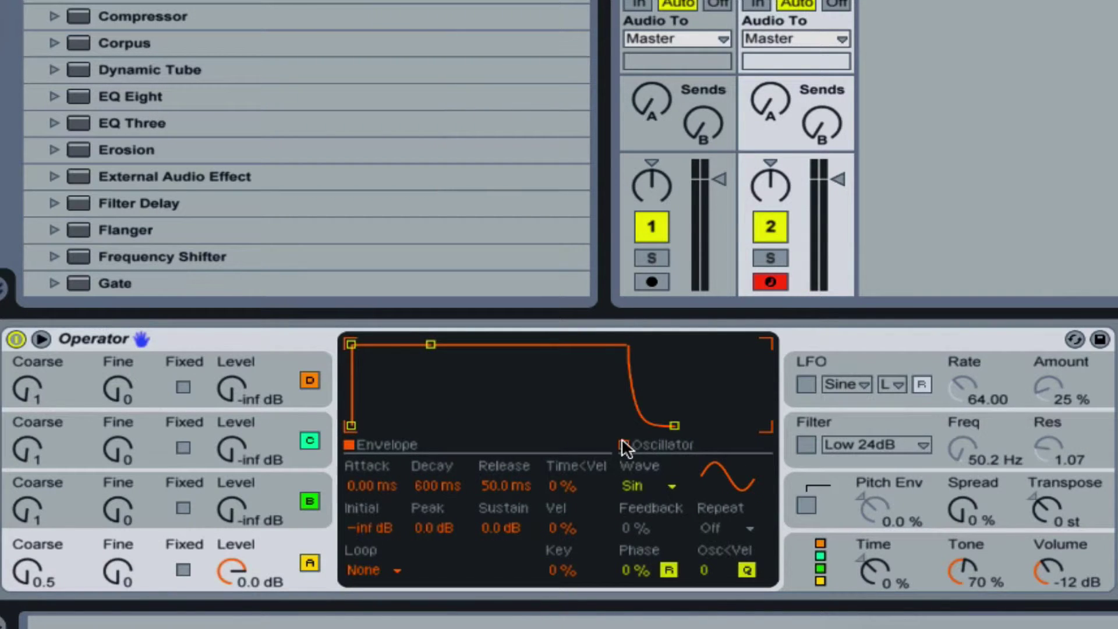
left_click(636, 479)
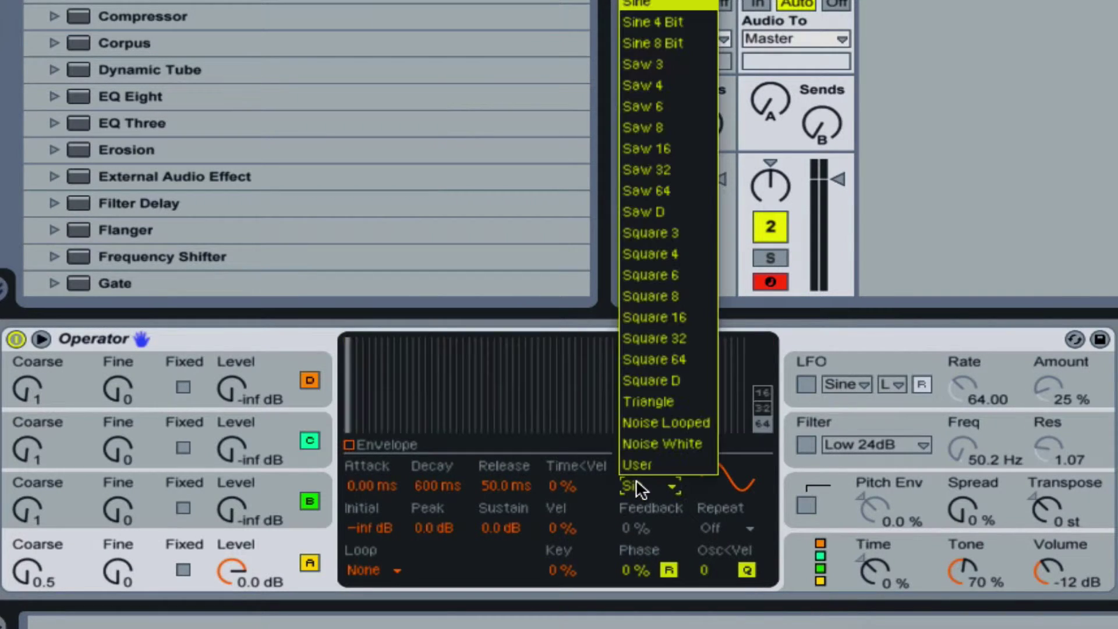
left_click(670, 382)
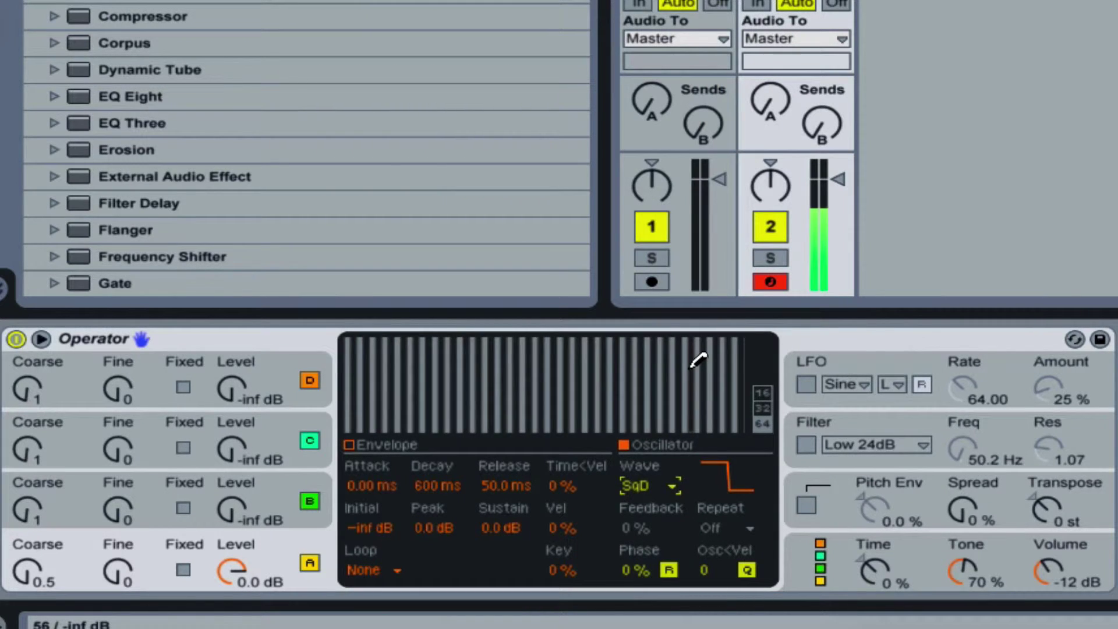
Give oscillator B a Square D waveform with its Level at -23 dB and Coarse at 2.
left_click(284, 476)
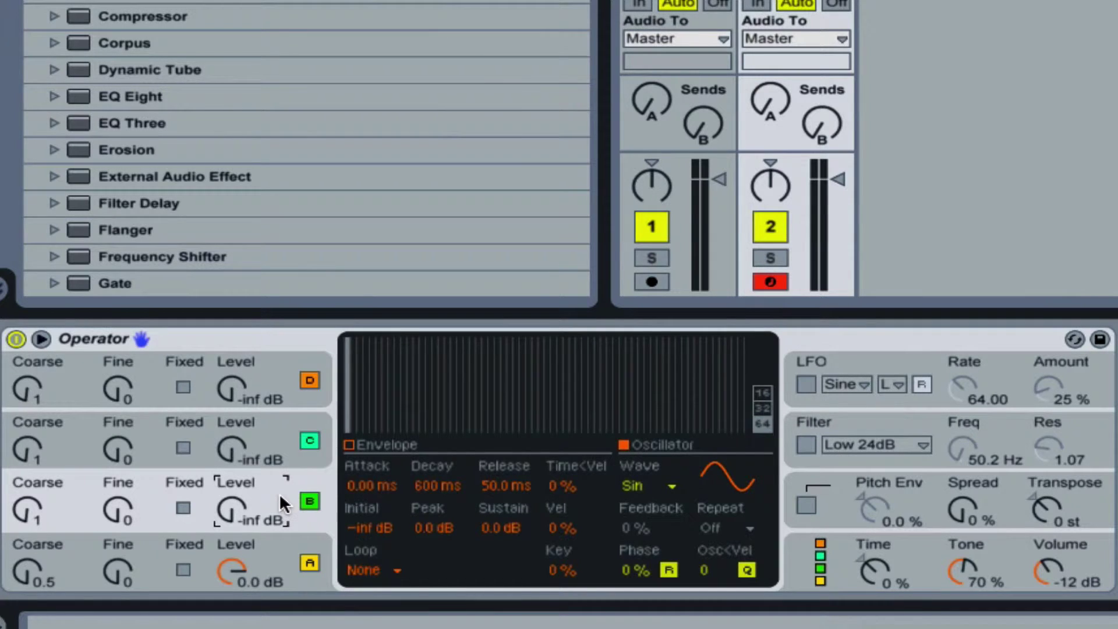
left_click(633, 480)
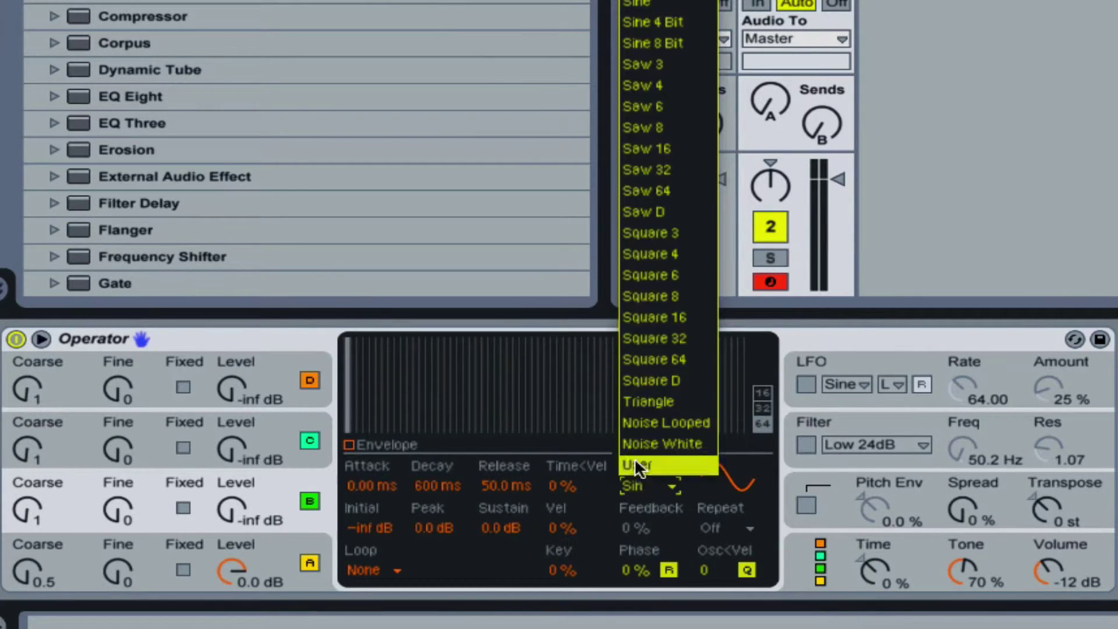
left_click(672, 377)
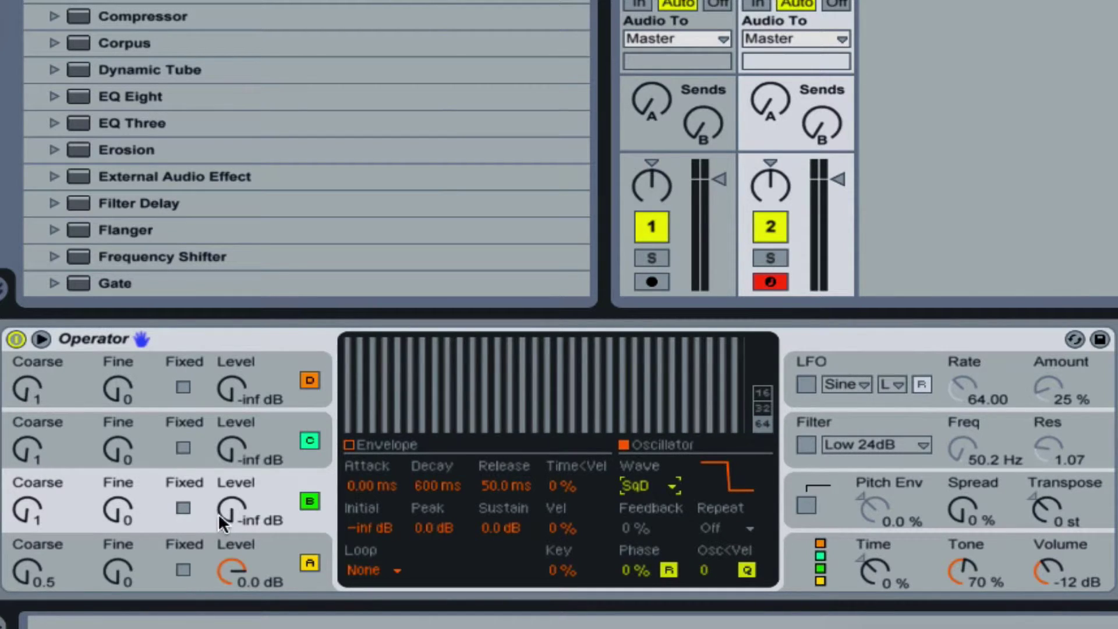
left_click_drag(233, 506, 233, 467)
left_click_drag(26, 509, 27, 505)
Switch oscillator C to Fixed mode with Multi at 0.1 and Freq at 650 Hz.
left_click(258, 432)
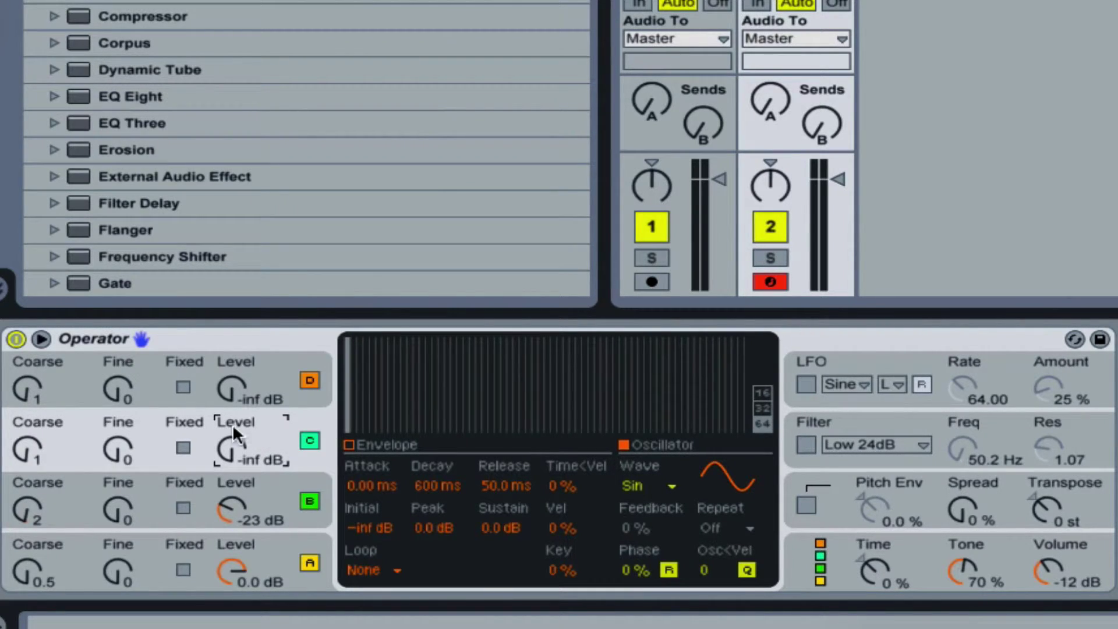
left_click(181, 446)
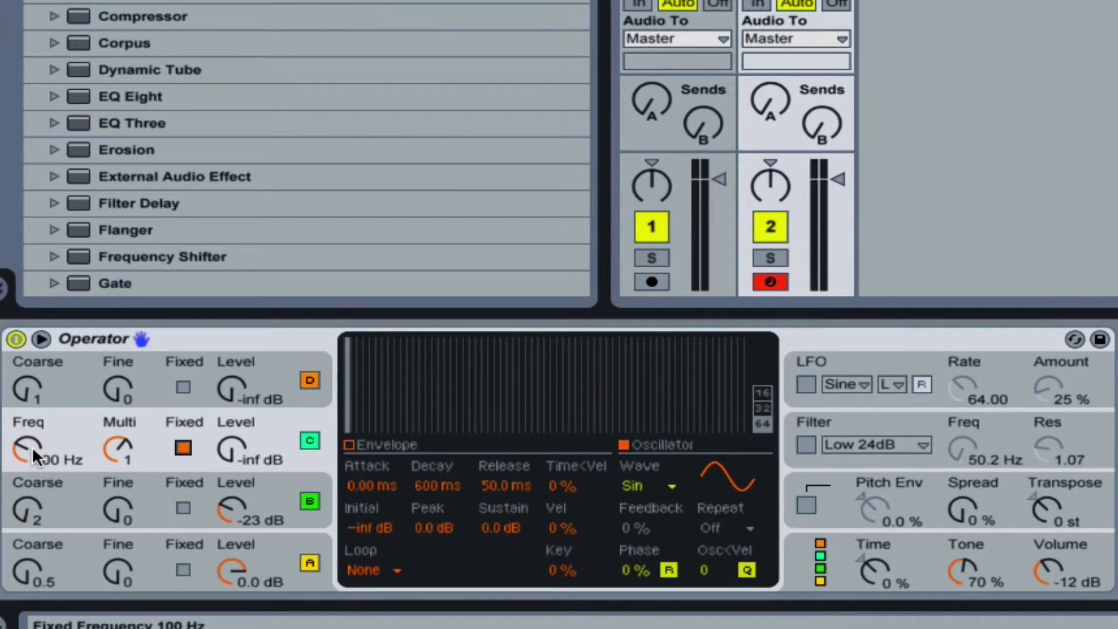
left_click(145, 444)
left_click_drag(116, 446, 116, 460)
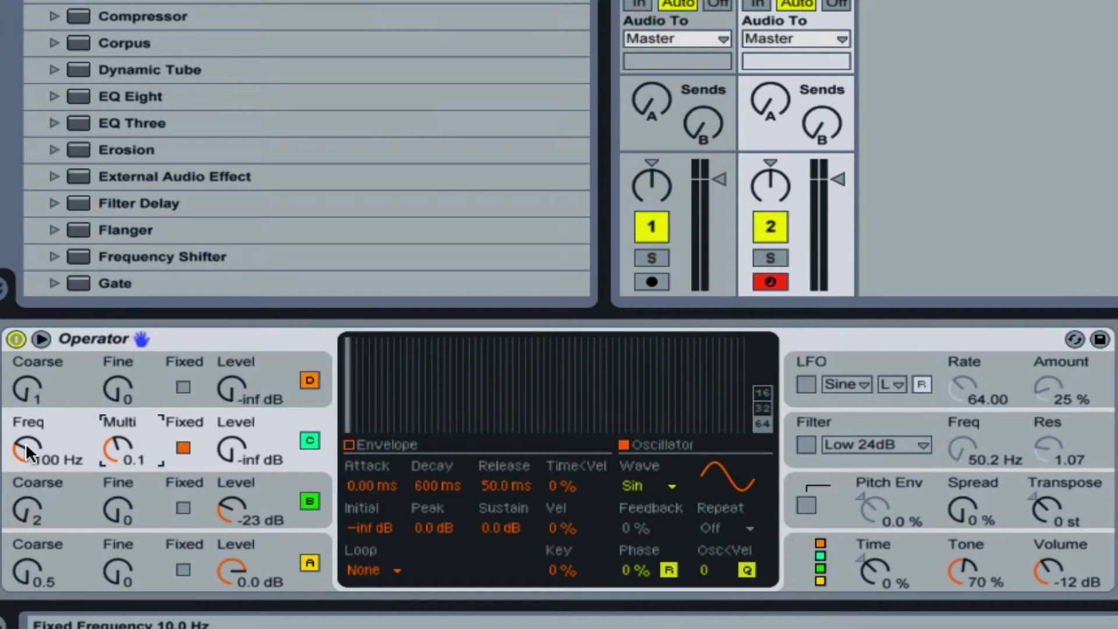
left_click_drag(26, 442, 26, 440)
type("6")
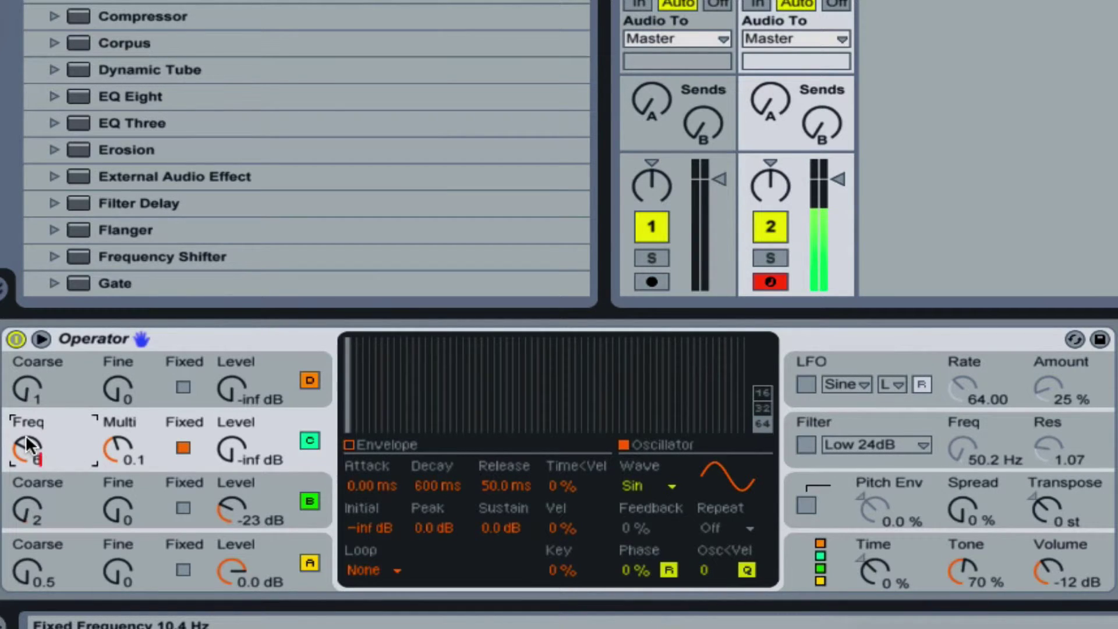
type("50")
key("Return")
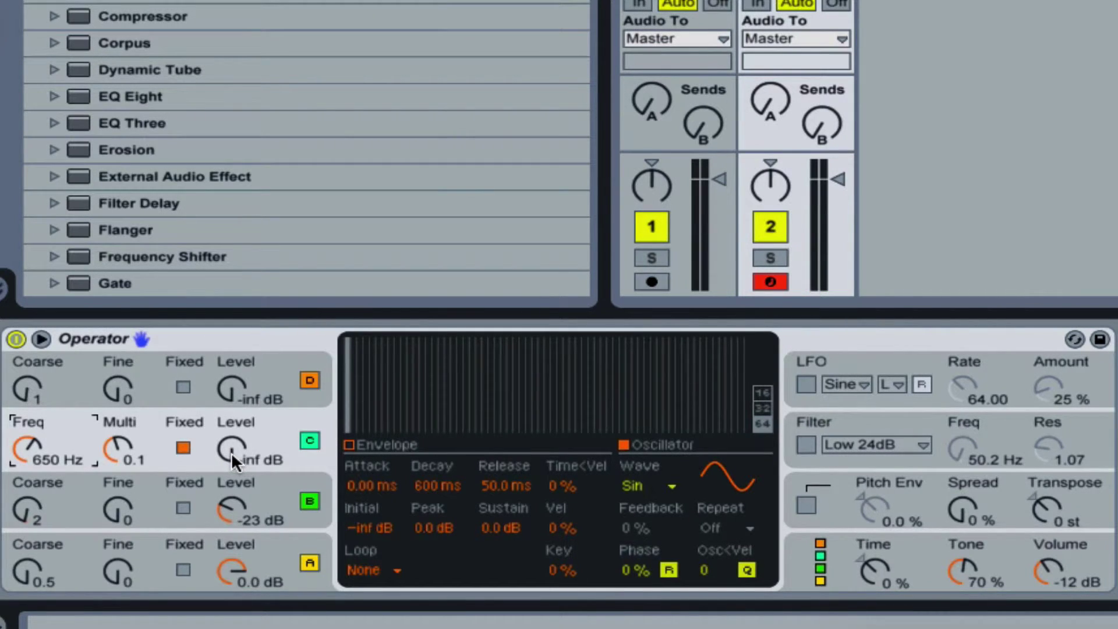
Set oscillator C's Level to 0.0 dB and its waveform to Saw D.
left_click_drag(235, 448, 235, 394)
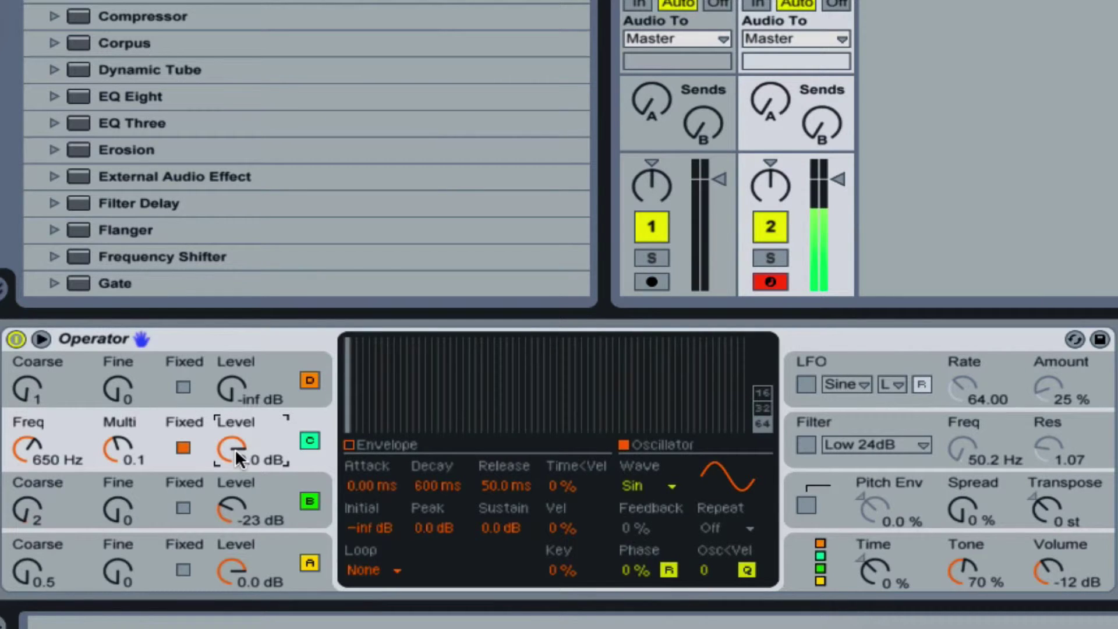
left_click(670, 487)
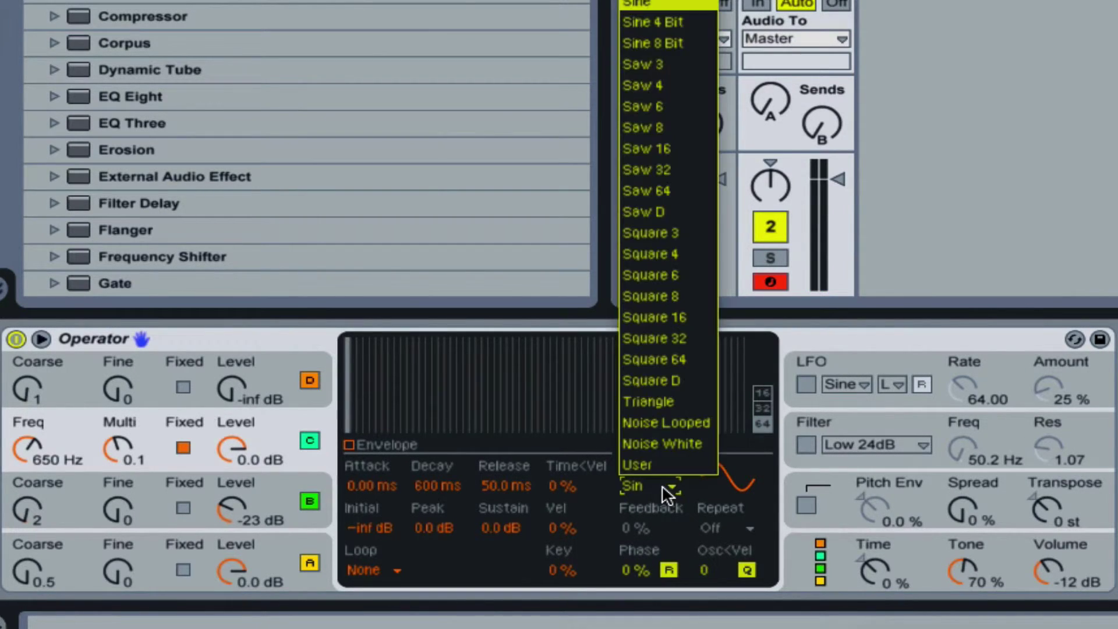
left_click(648, 202)
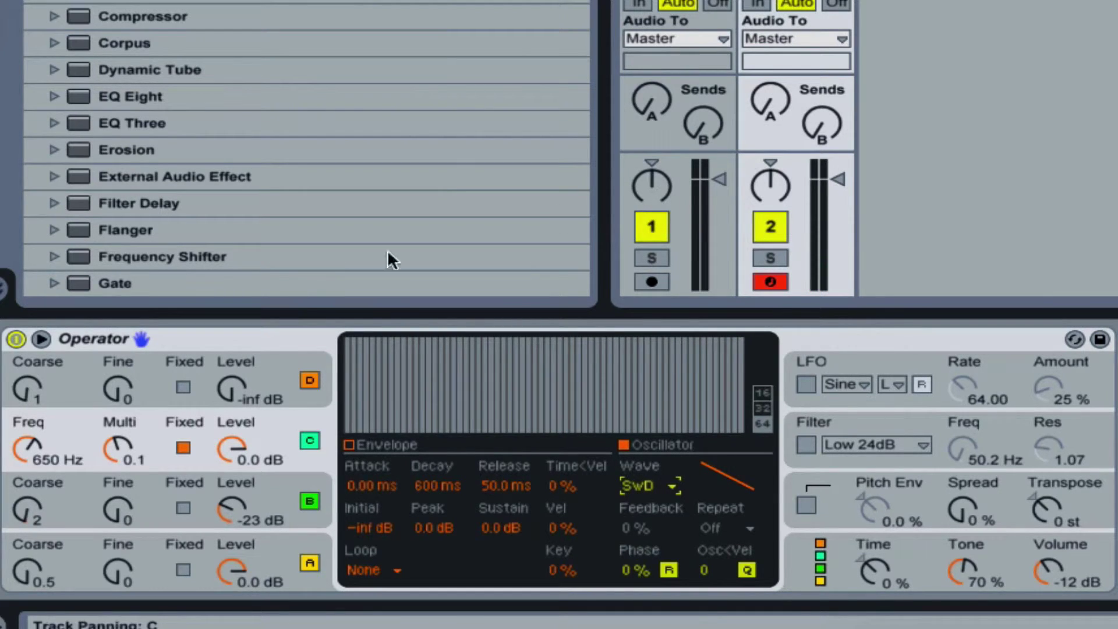
Switch oscillator D to Fixed mode with Multi 0.1, Freq 380 Hz and Level -17 dB, and turn oscillator D off.
left_click(291, 365)
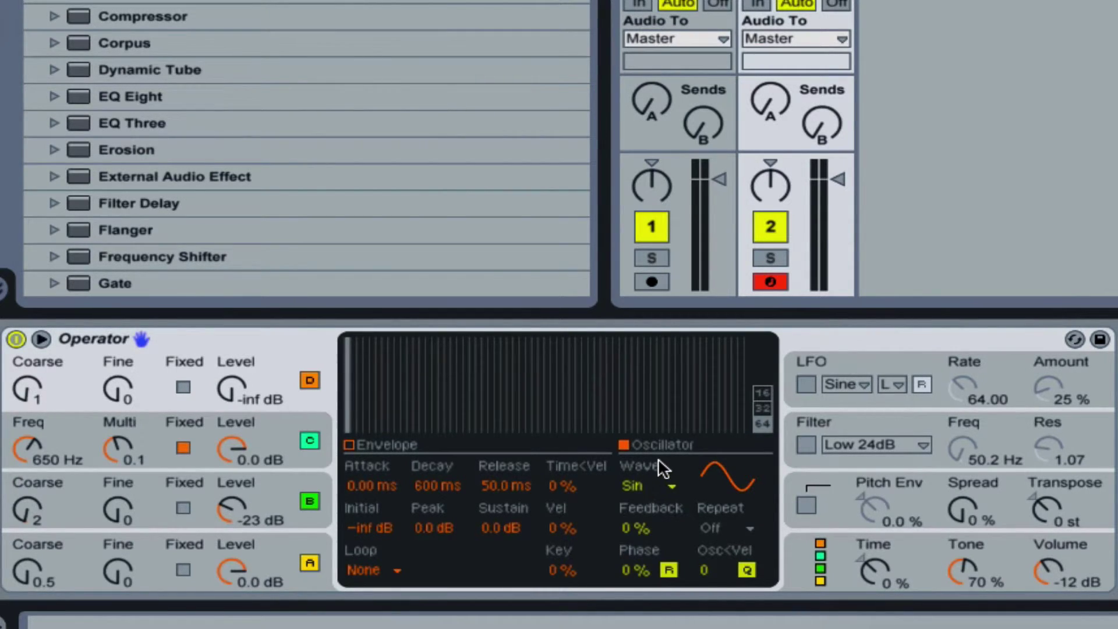
left_click(183, 388)
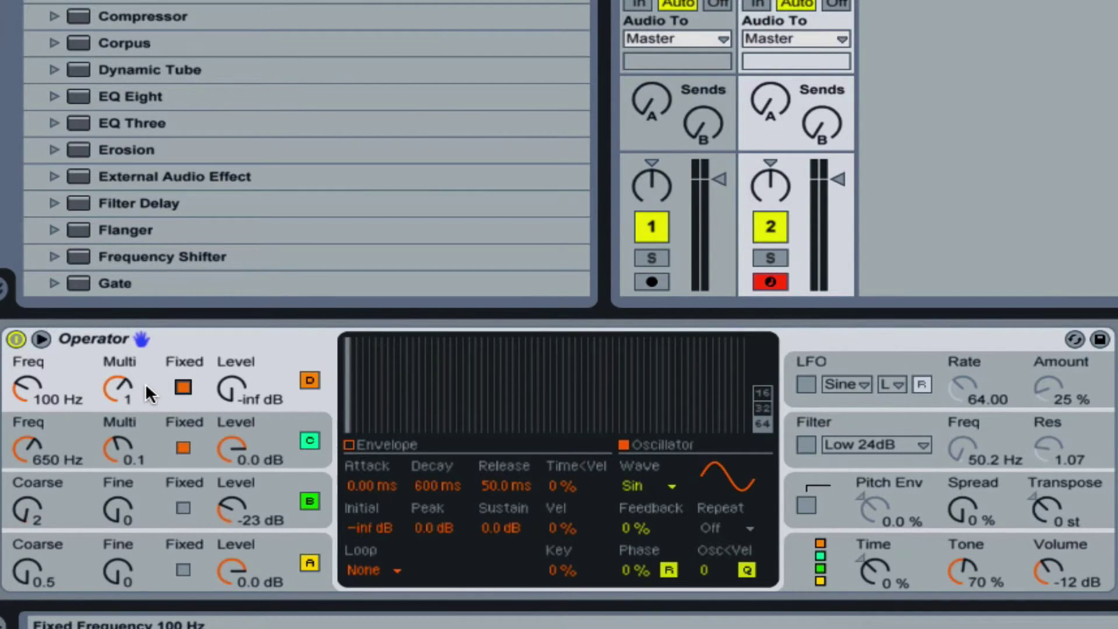
left_click_drag(120, 376, 120, 413)
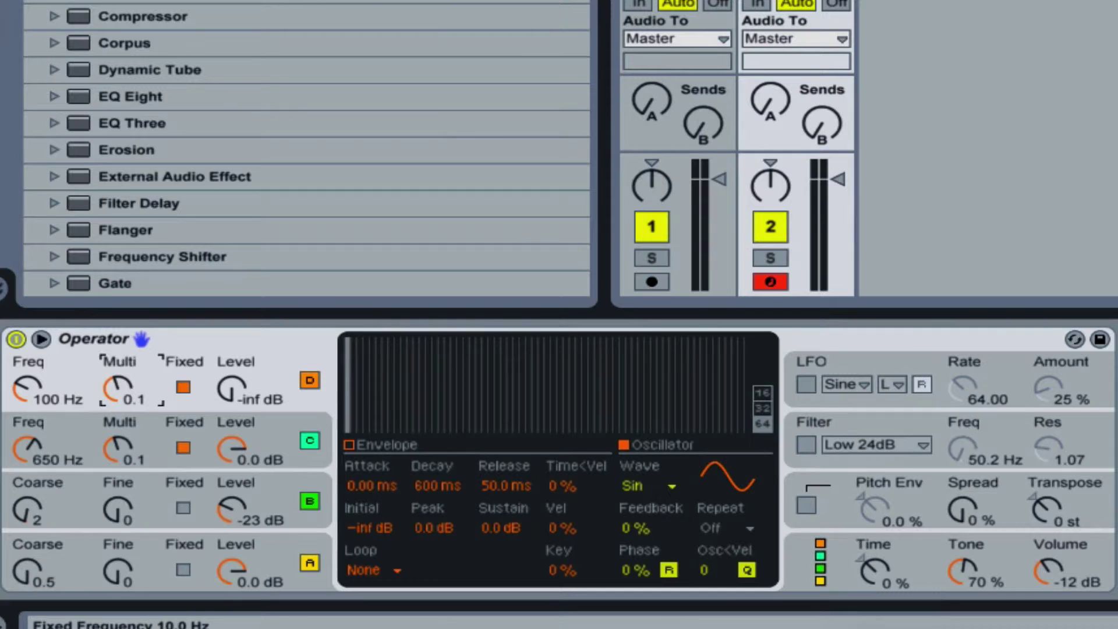
left_click(27, 387)
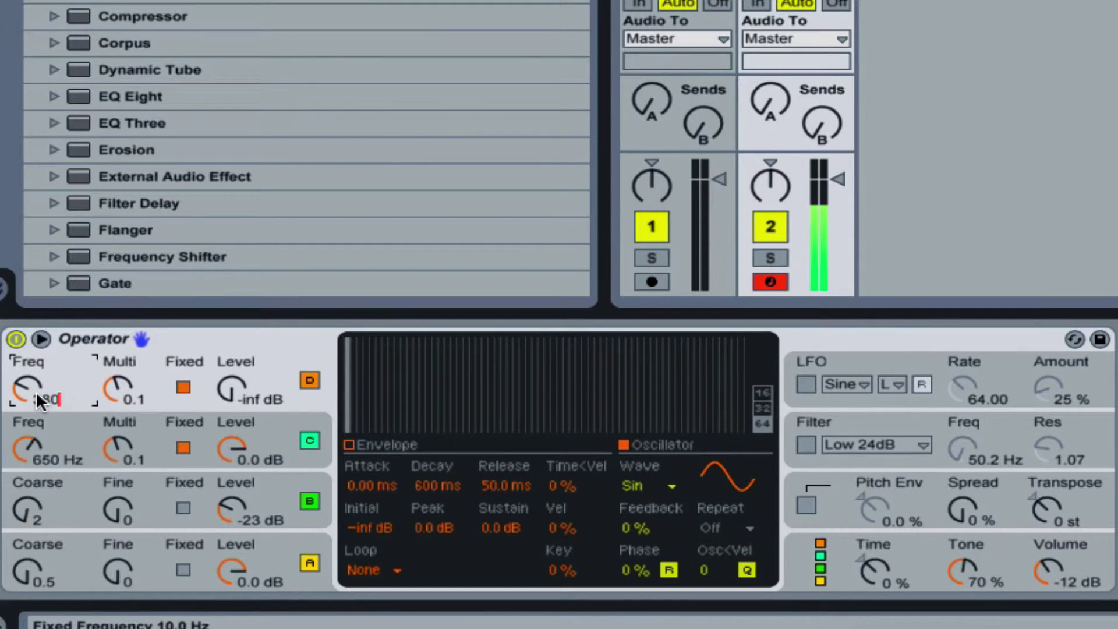
scroll(36, 390, "up", 5)
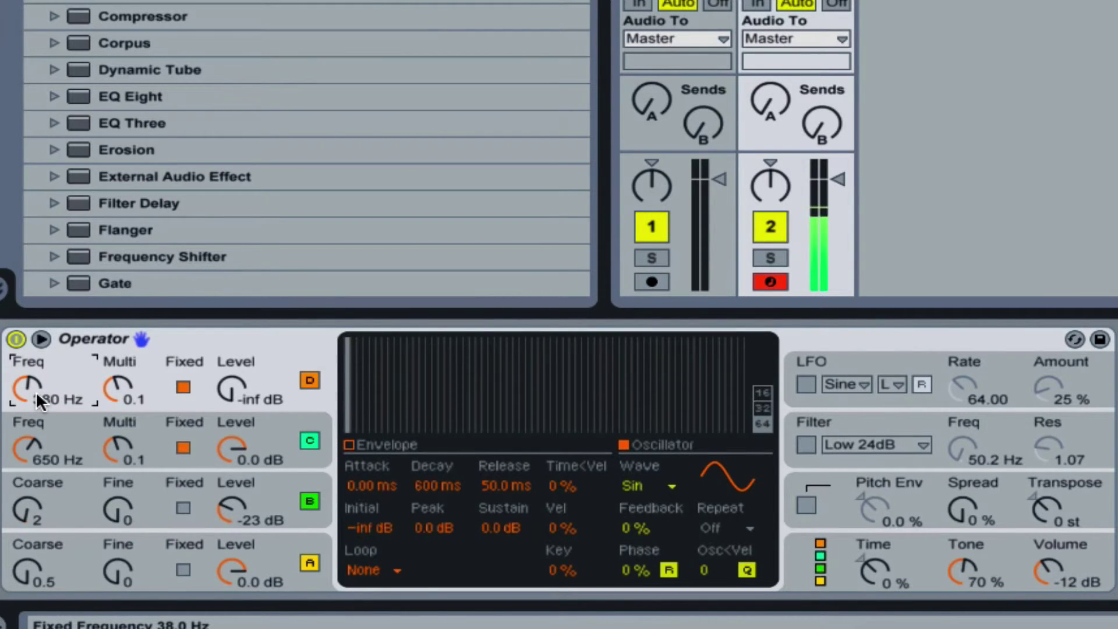
mouse_move(231, 387)
left_mouse_down()
mouse_move(231, 330)
mouse_move(237, 389)
left_mouse_up()
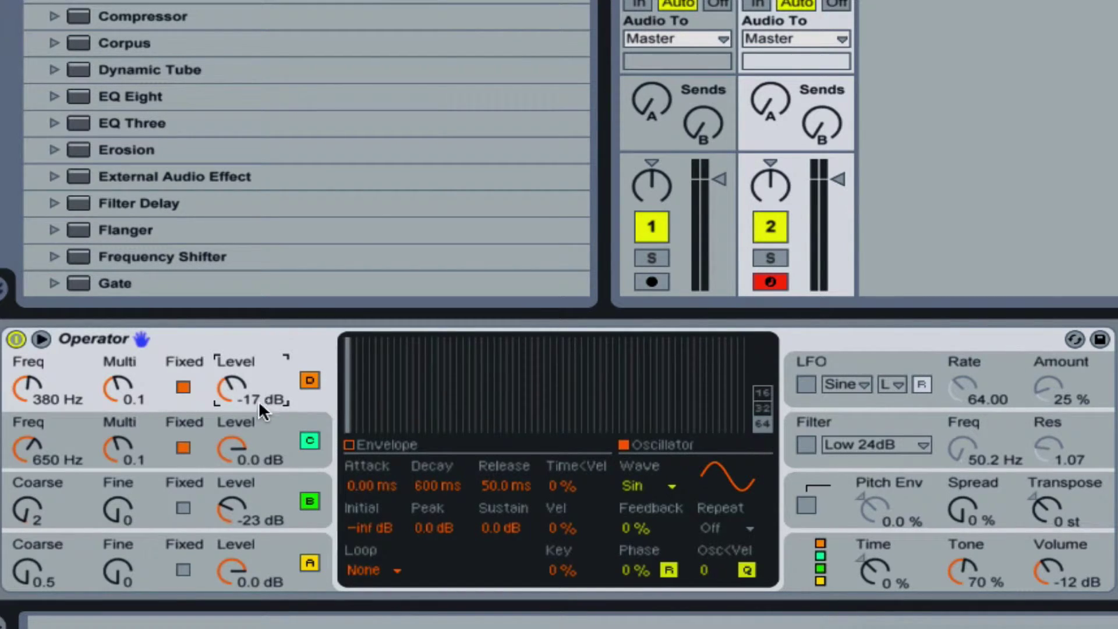
left_click(304, 379)
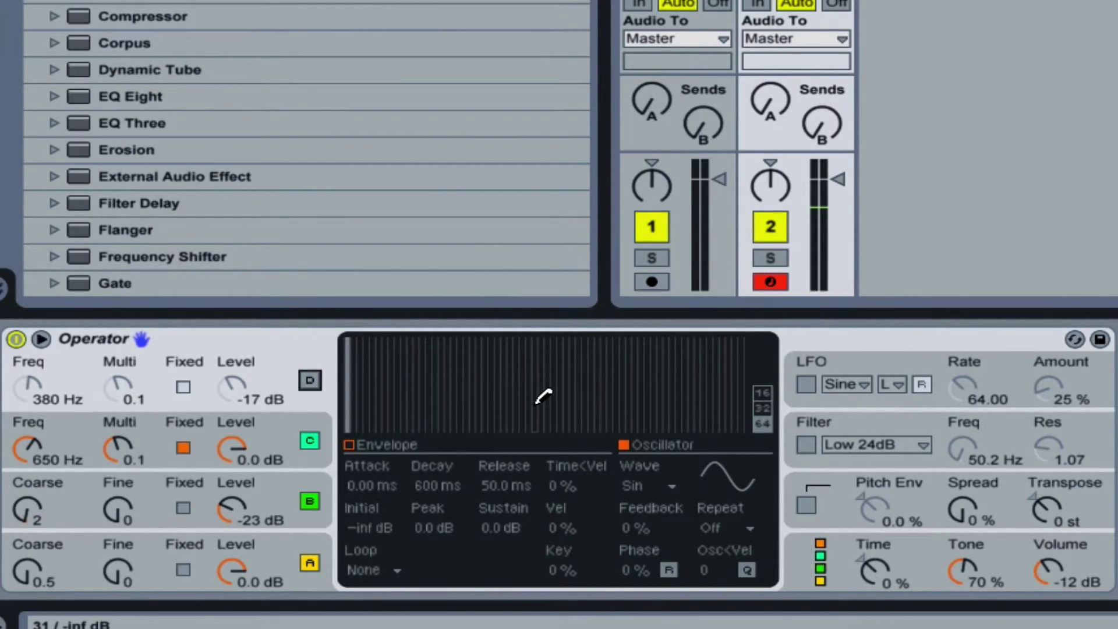
Add a Utility effect after Operator and bypass it.
scroll(243, 14, "down", 5)
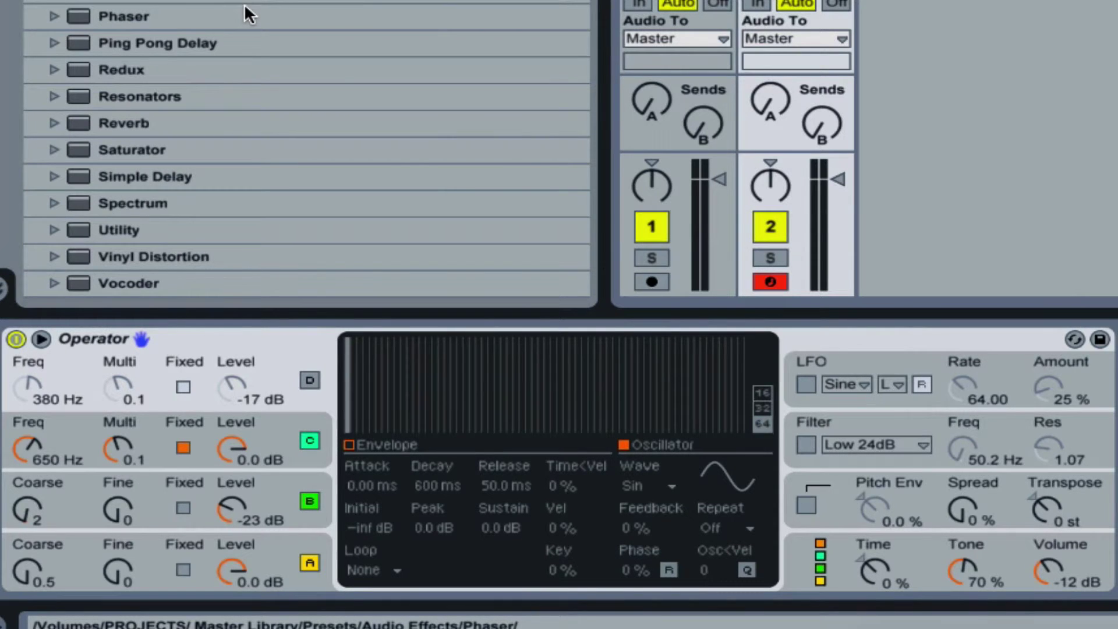
left_click_drag(120, 229, 1115, 415)
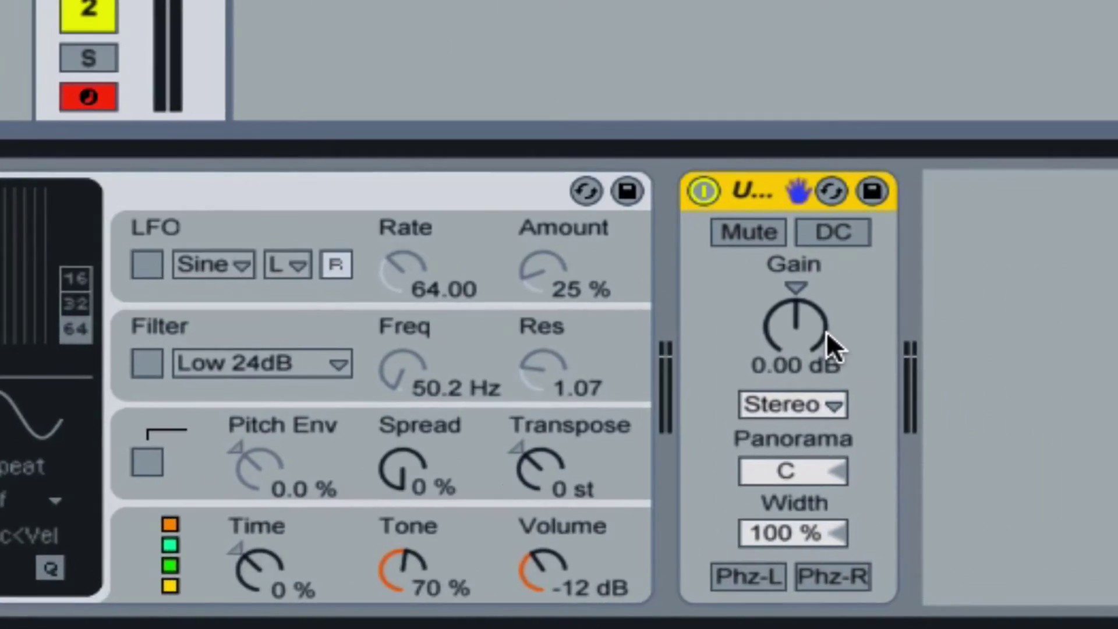
left_click(707, 192)
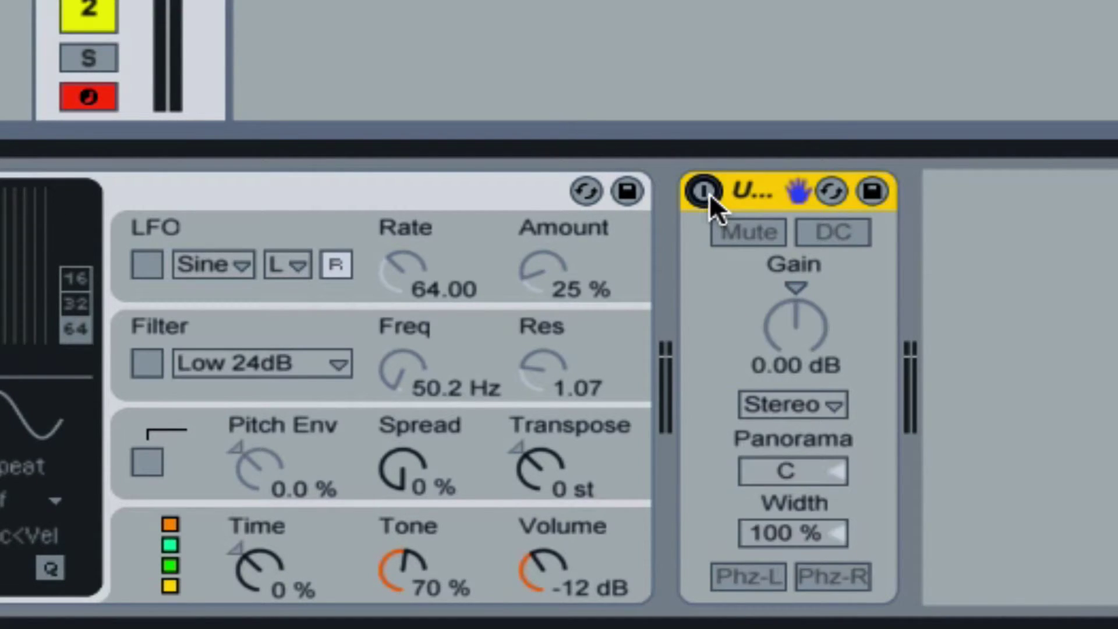
Set Operator's Spread to 65 % and reactivate Utility with its Width at 0 %.
left_click_drag(404, 466, 404, 409)
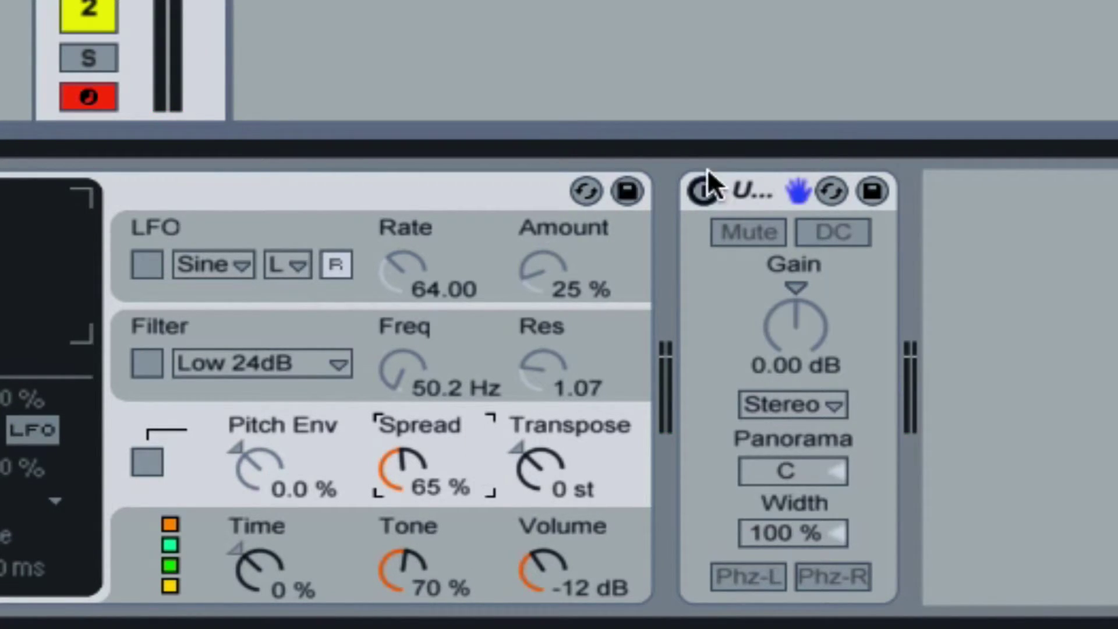
left_click(704, 191)
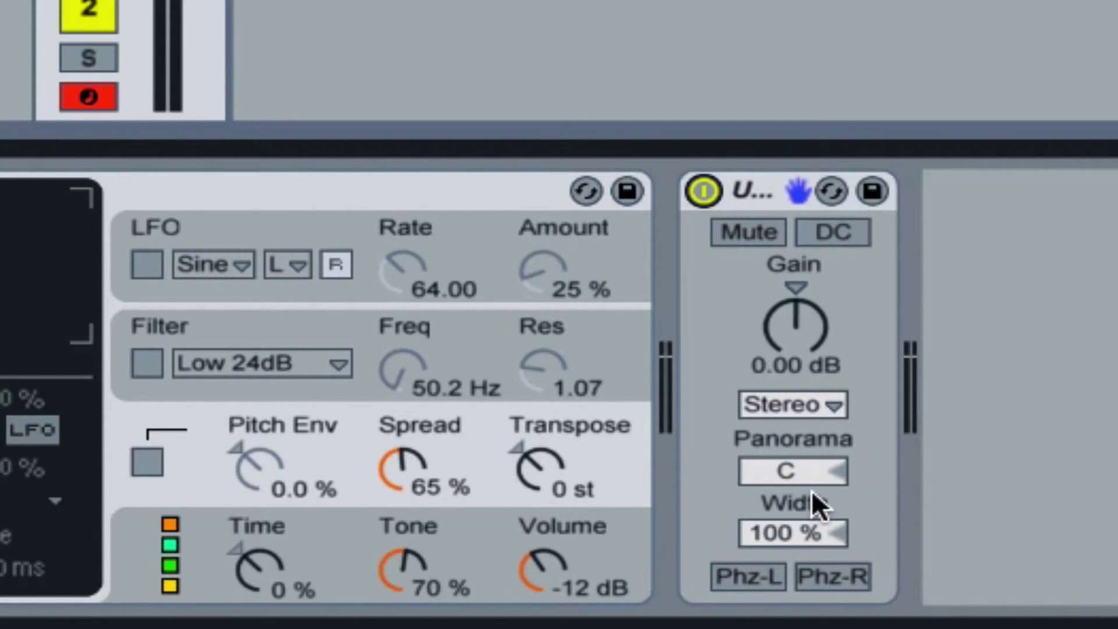
left_click_drag(776, 538, 776, 593)
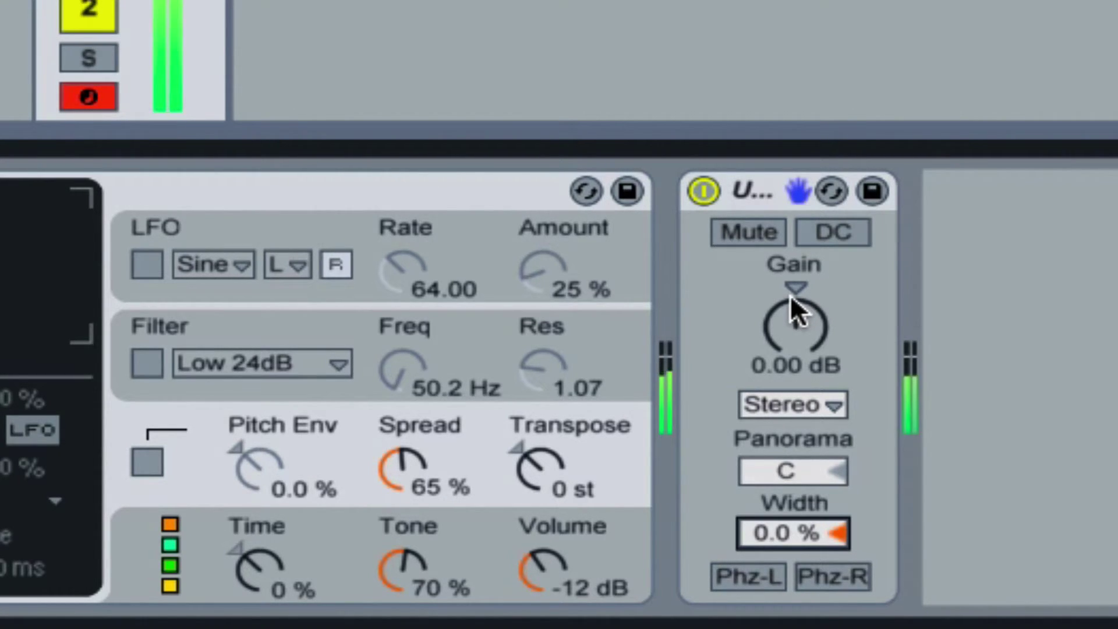
Bypass Utility, reset Operator's Spread to 0 % and try a small amount of 2 %.
left_click(703, 191)
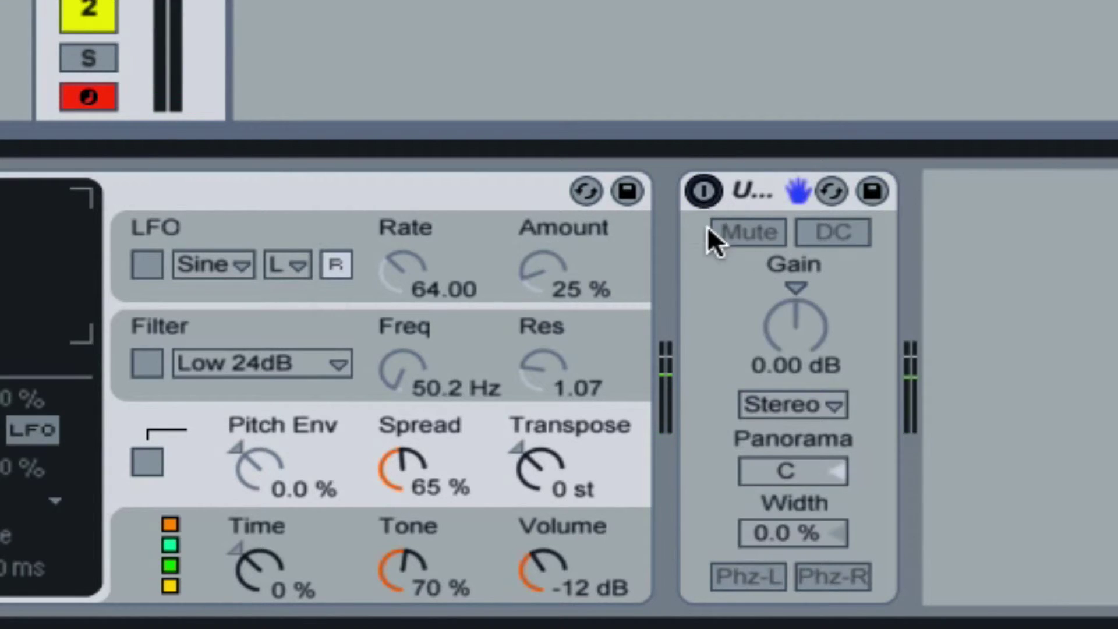
left_click(413, 466)
key("Delete")
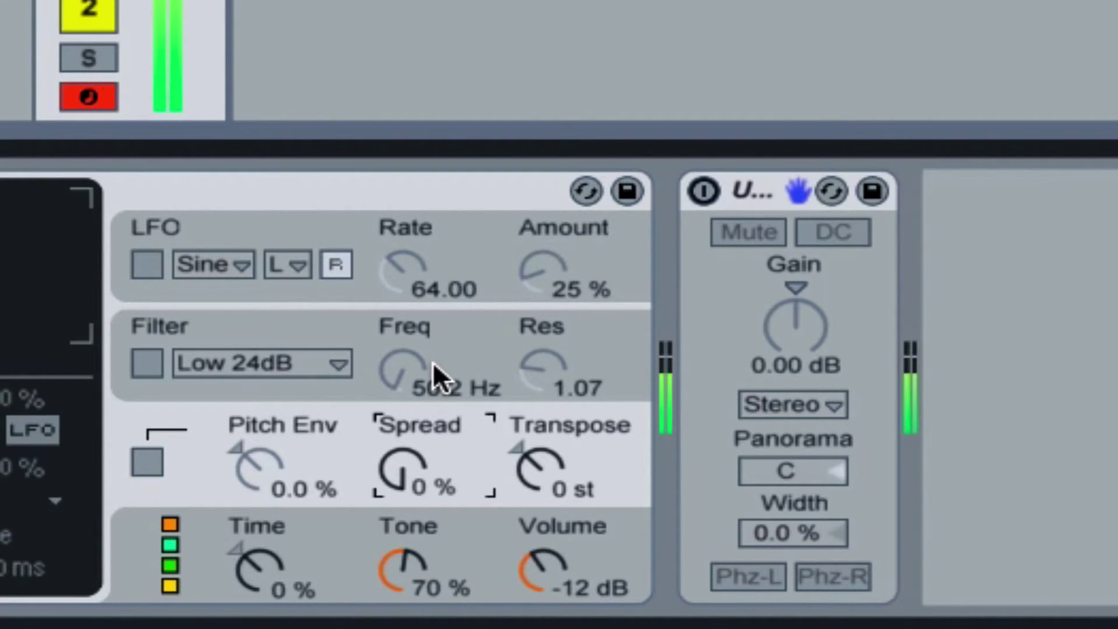
mouse_move(401, 493)
left_mouse_down()
mouse_move(400, 444)
mouse_move(399, 509)
left_mouse_up()
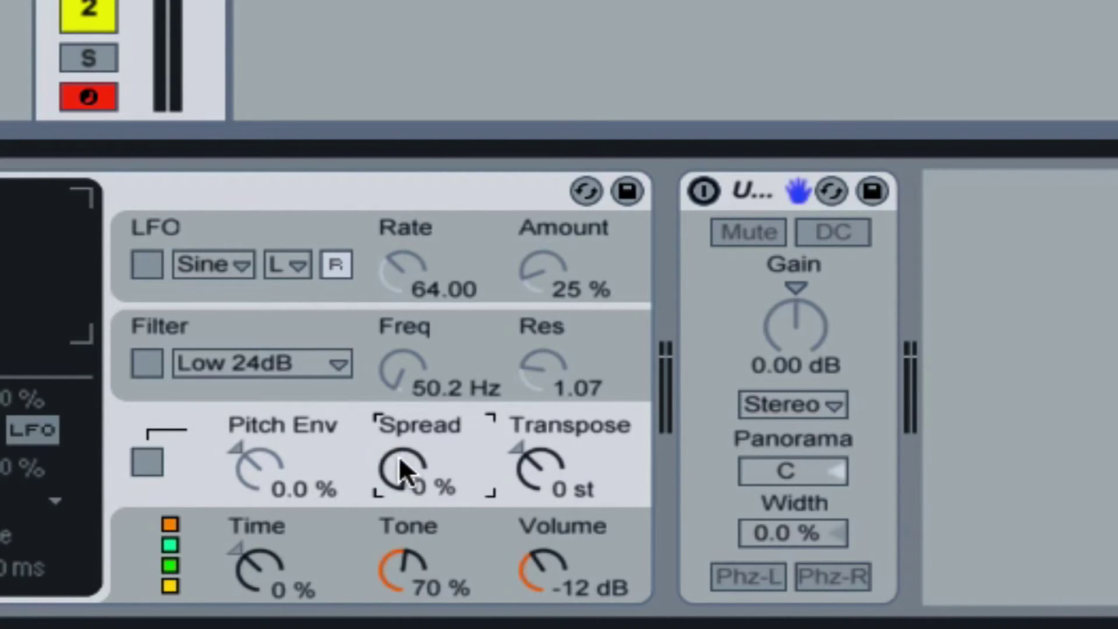
Reactivate Utility, return Operator's Spread to 0 % and raise it again.
left_click(703, 188)
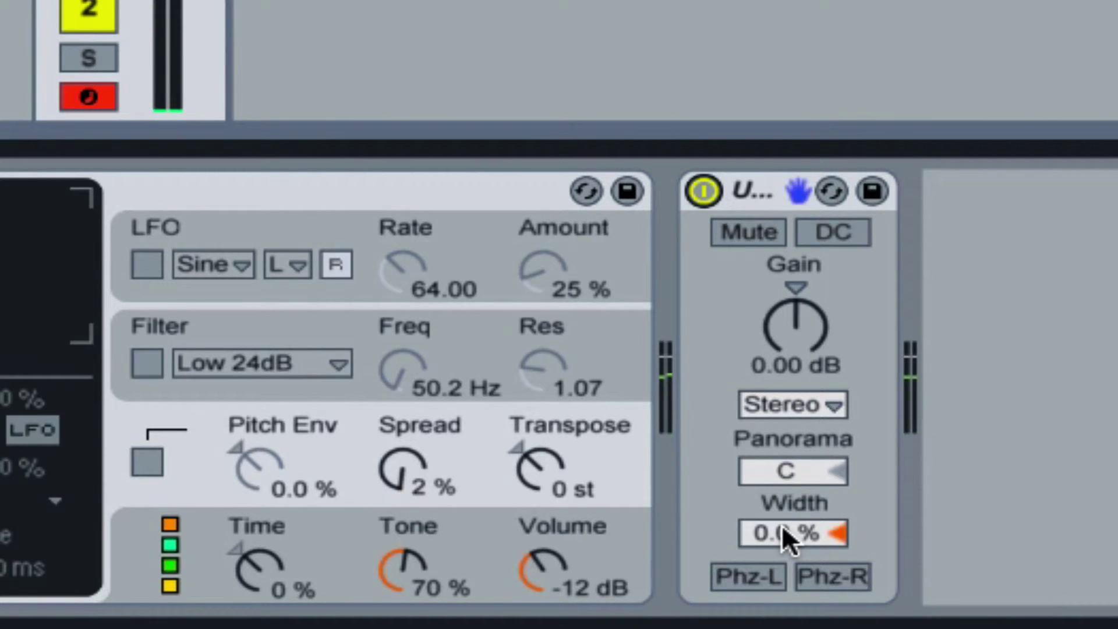
left_click_drag(397, 470, 396, 459)
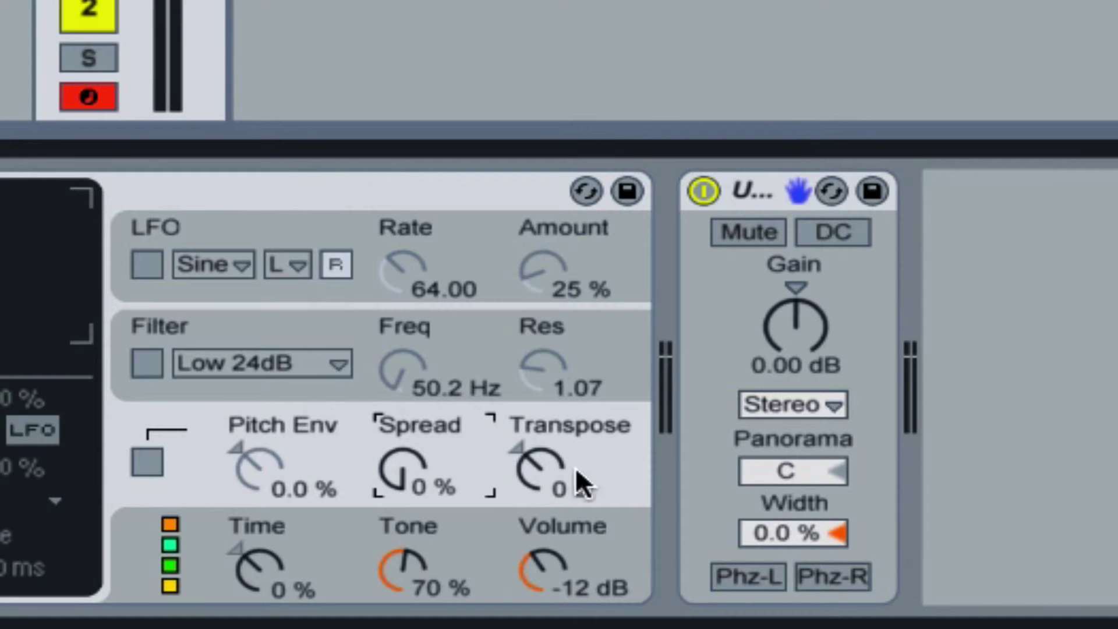
left_click_drag(402, 468, 401, 435)
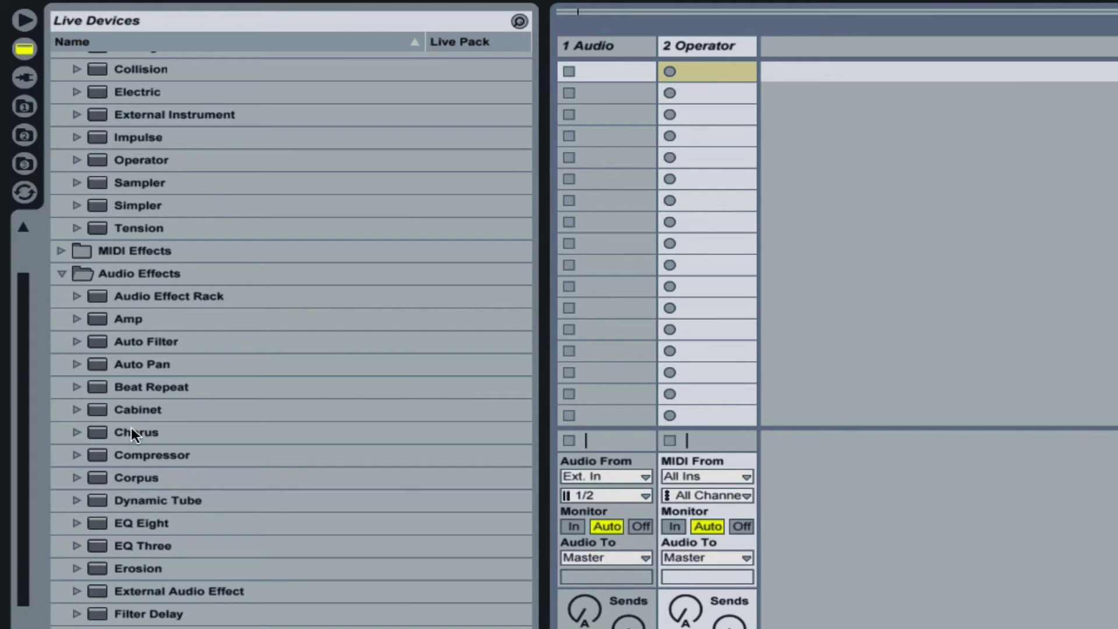
Find Basic Snake Drums 2.wav in the sample library and place it as a clip on a new audio track.
left_click(26, 154)
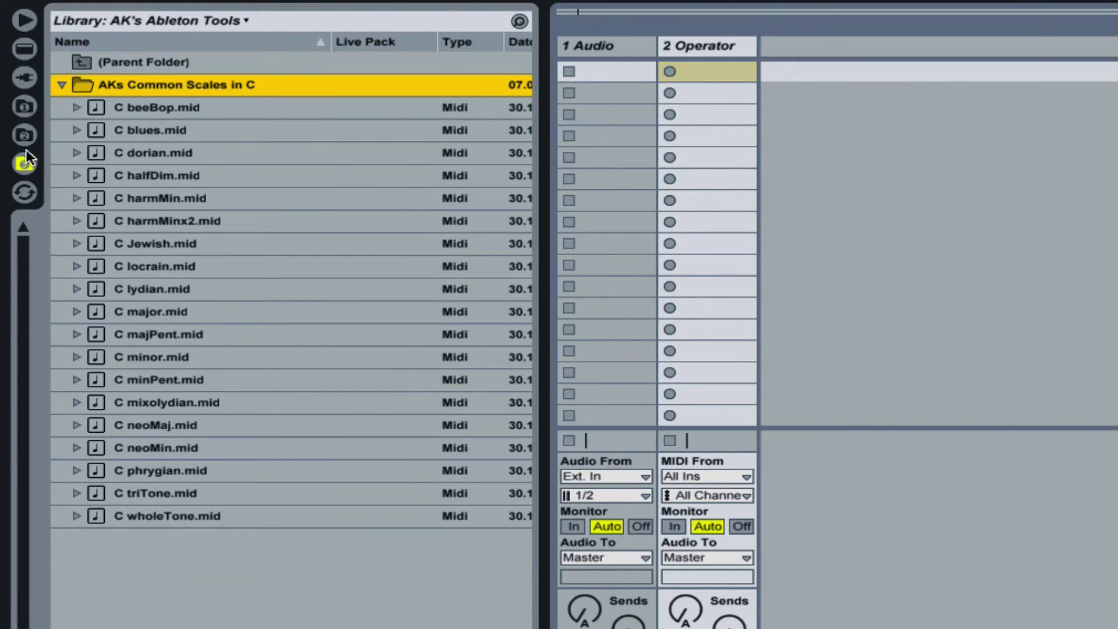
left_click(24, 135)
left_click(24, 105)
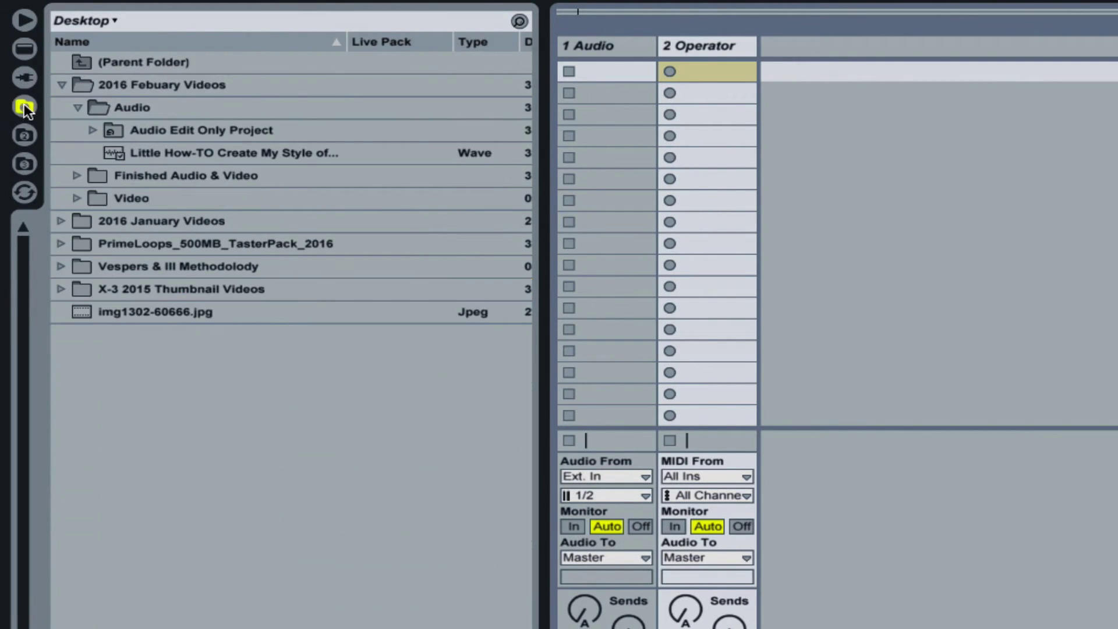
left_click(26, 193)
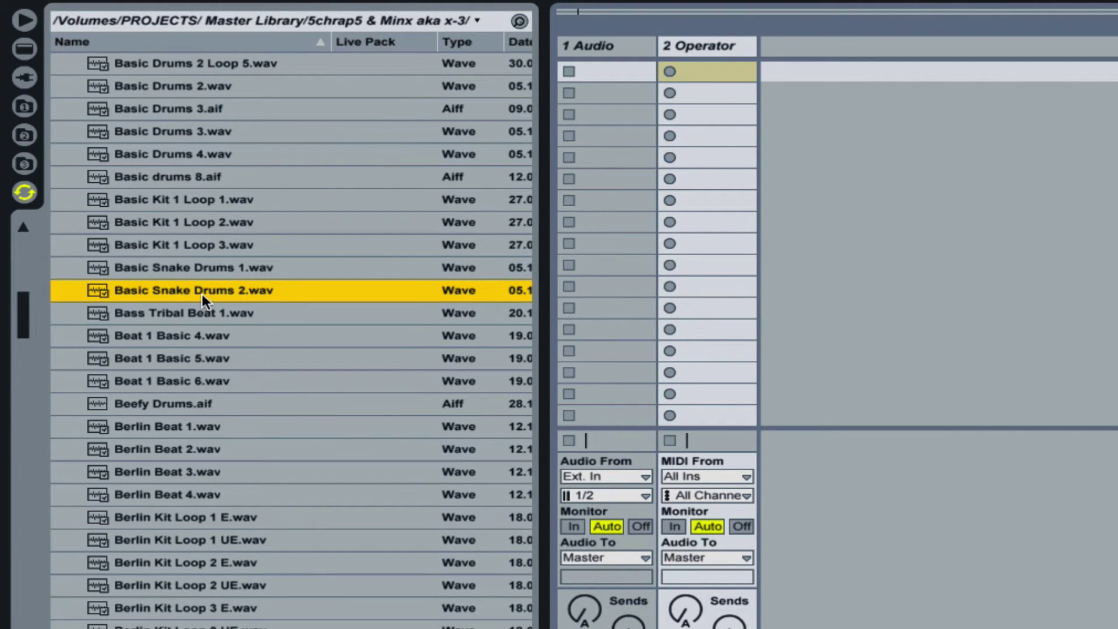
left_click_drag(201, 294, 803, 54)
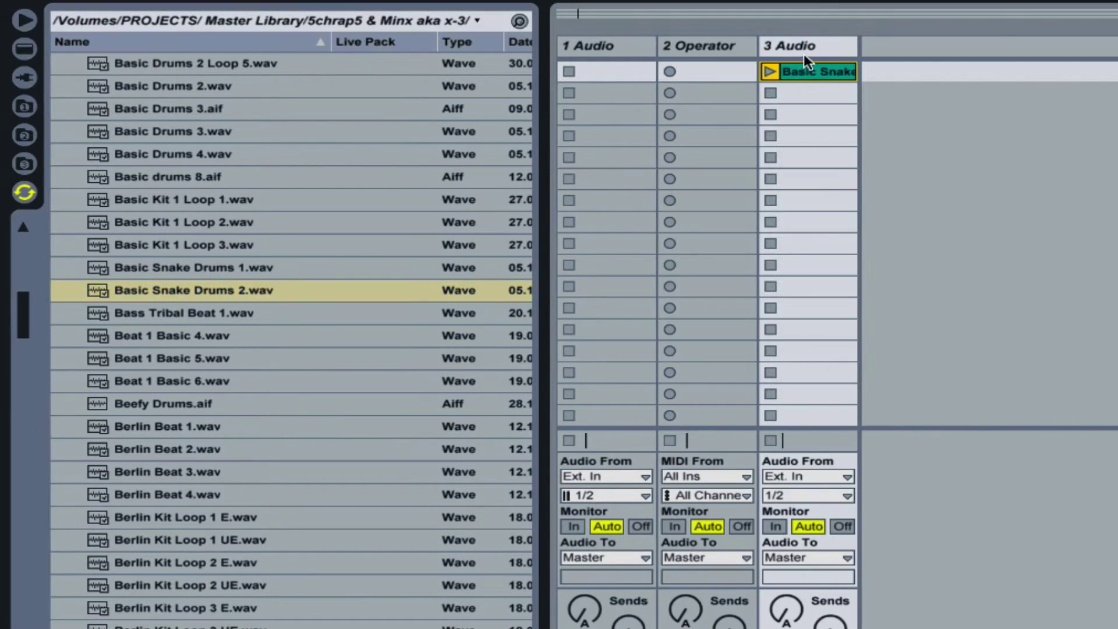
Add a Chorus effect after Utility on the Operator track.
left_click(697, 46)
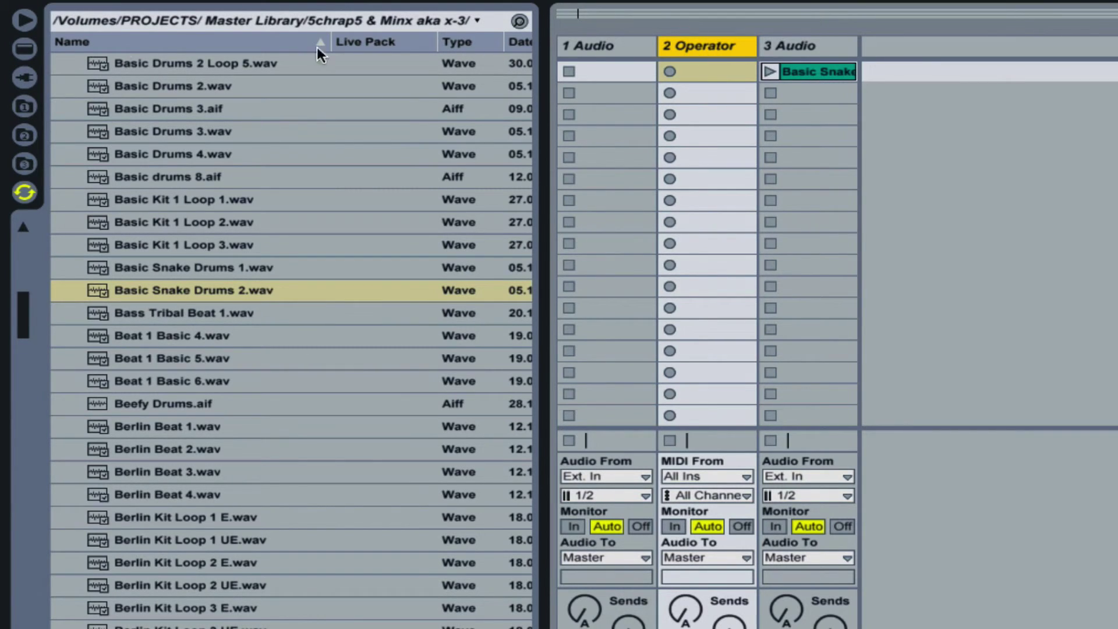
left_click(25, 49)
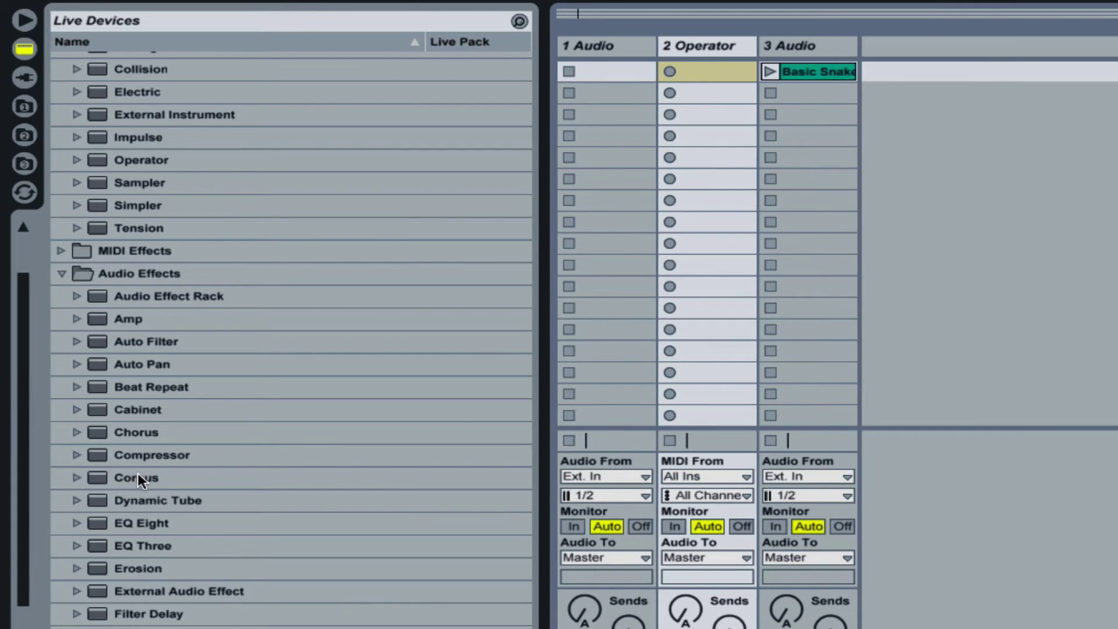
left_click(145, 431)
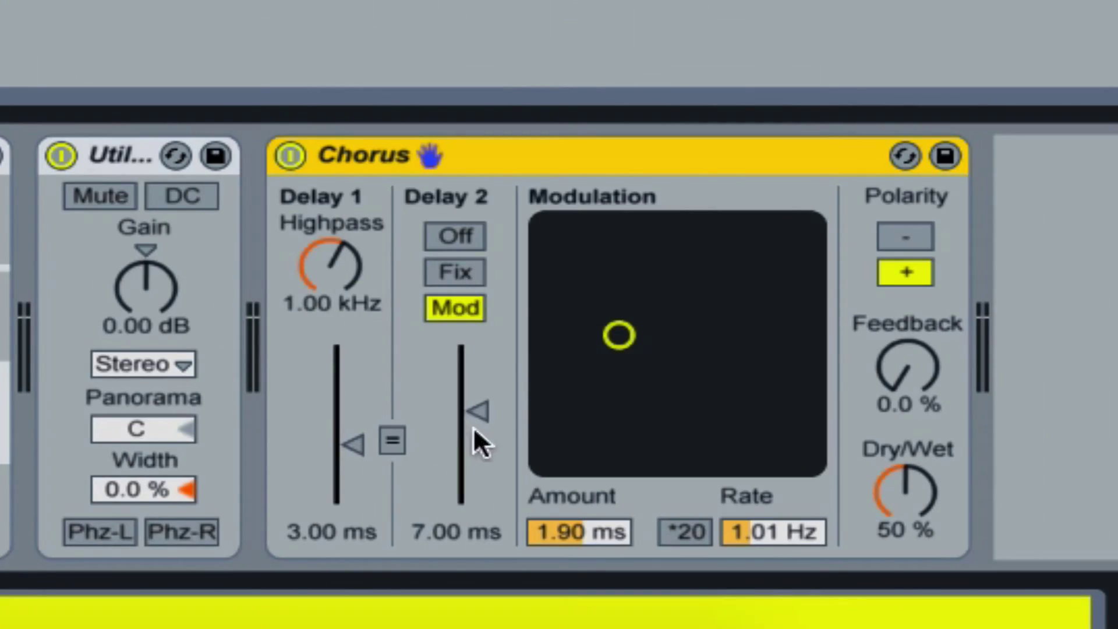
Link Chorus's two delay times at 20 ms, with Highpass at 15 kHz and Dry/Wet at 100 %.
left_click_drag(474, 429, 474, 349)
left_click(391, 442)
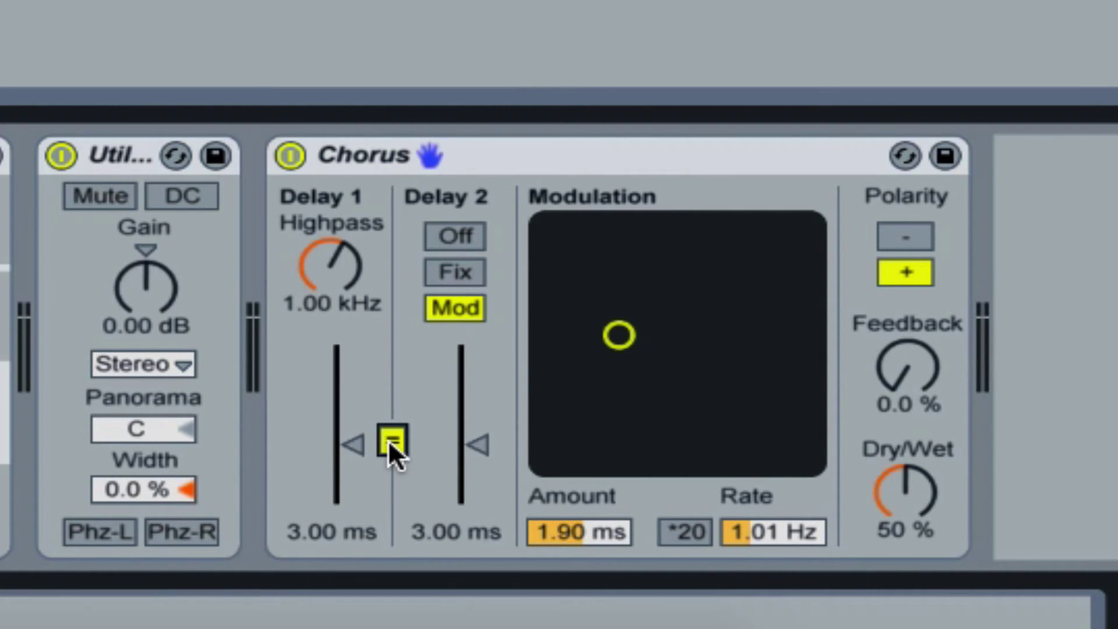
left_click_drag(369, 451, 340, 141)
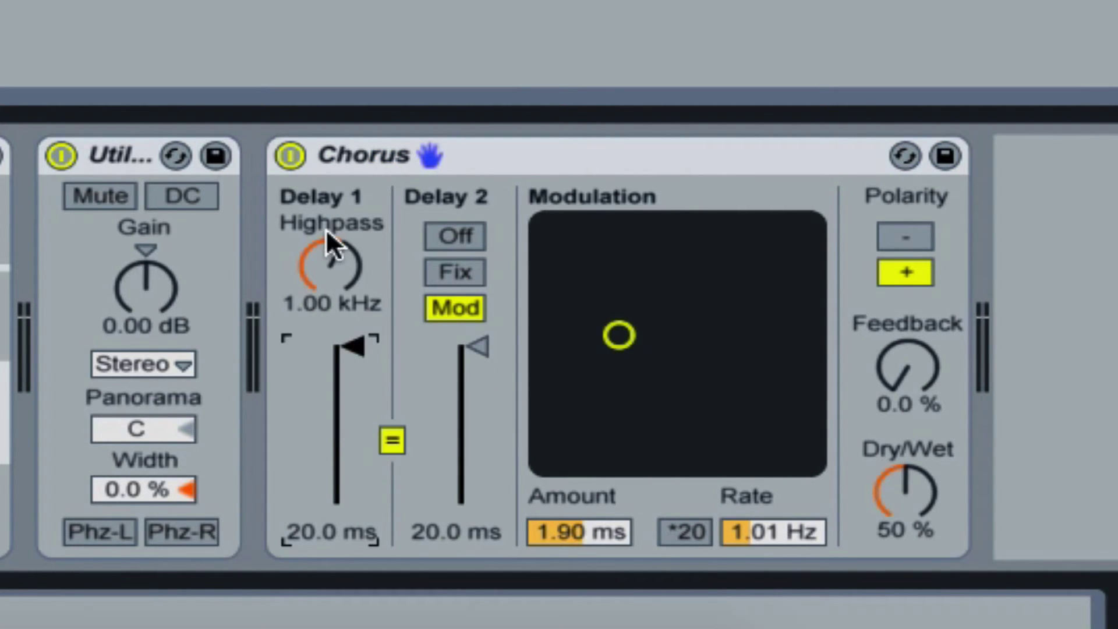
left_click_drag(326, 232, 326, 175)
left_click_drag(906, 478, 906, 442)
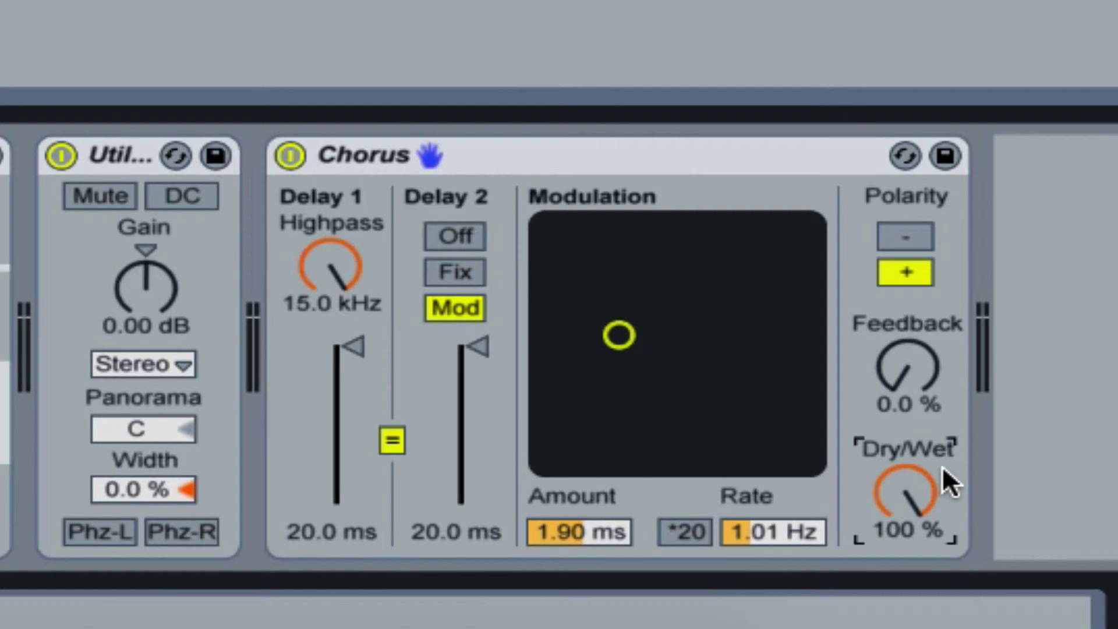
Set Chorus's Feedback to 17 % and its modulation Rate to 1.93 Hz with the *20 multiplier enabled.
mouse_move(911, 359)
left_mouse_down()
mouse_move(911, 329)
mouse_move(912, 340)
left_mouse_up()
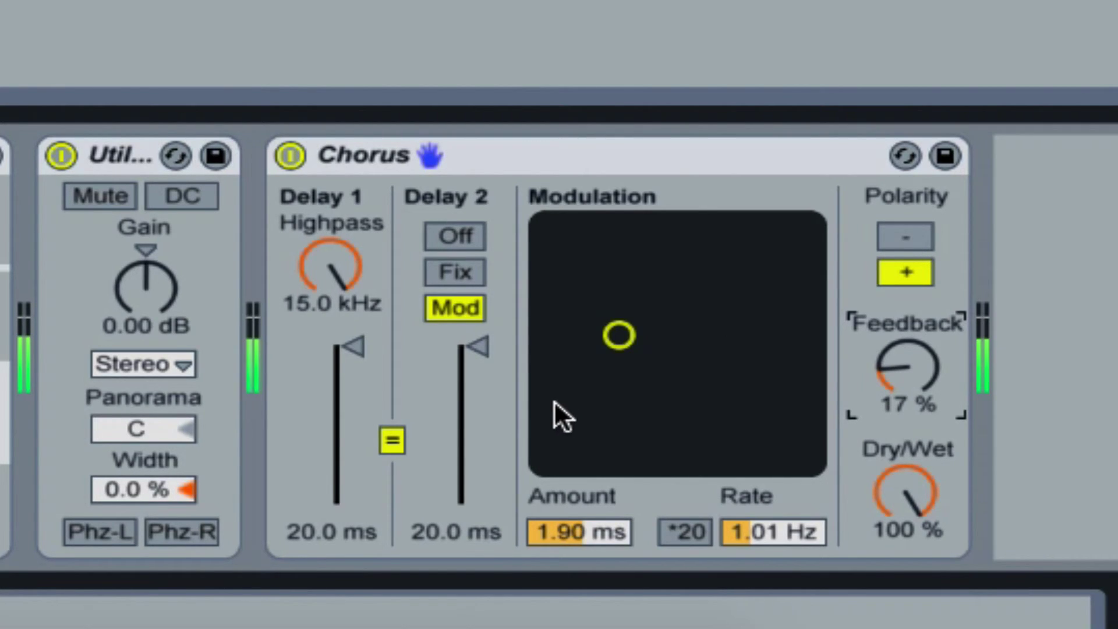
left_click(685, 532)
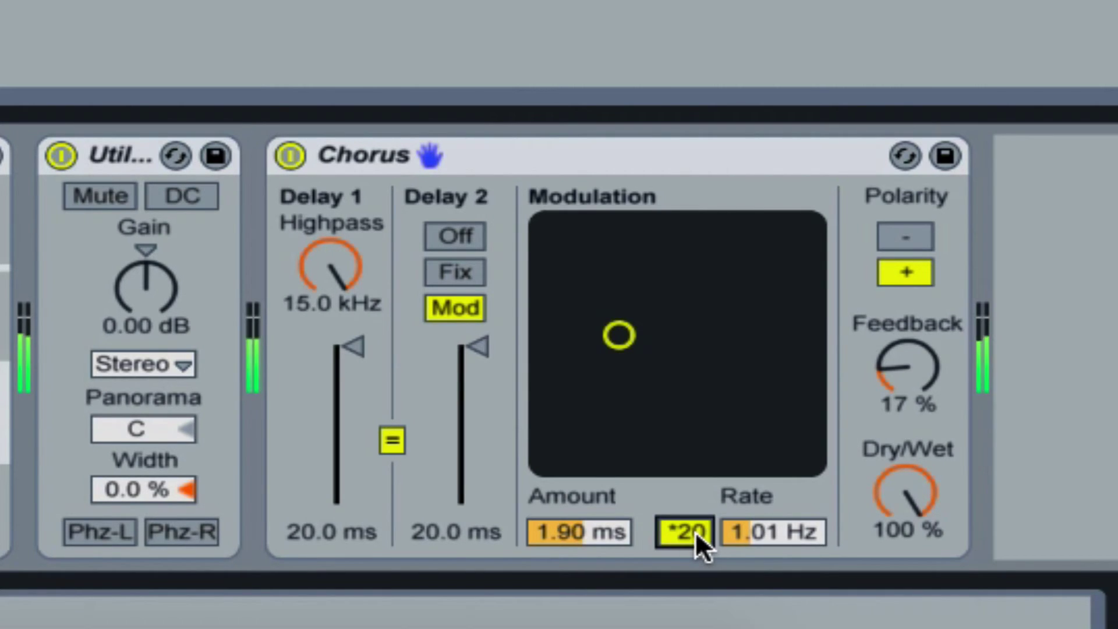
left_click_drag(766, 541, 766, 539)
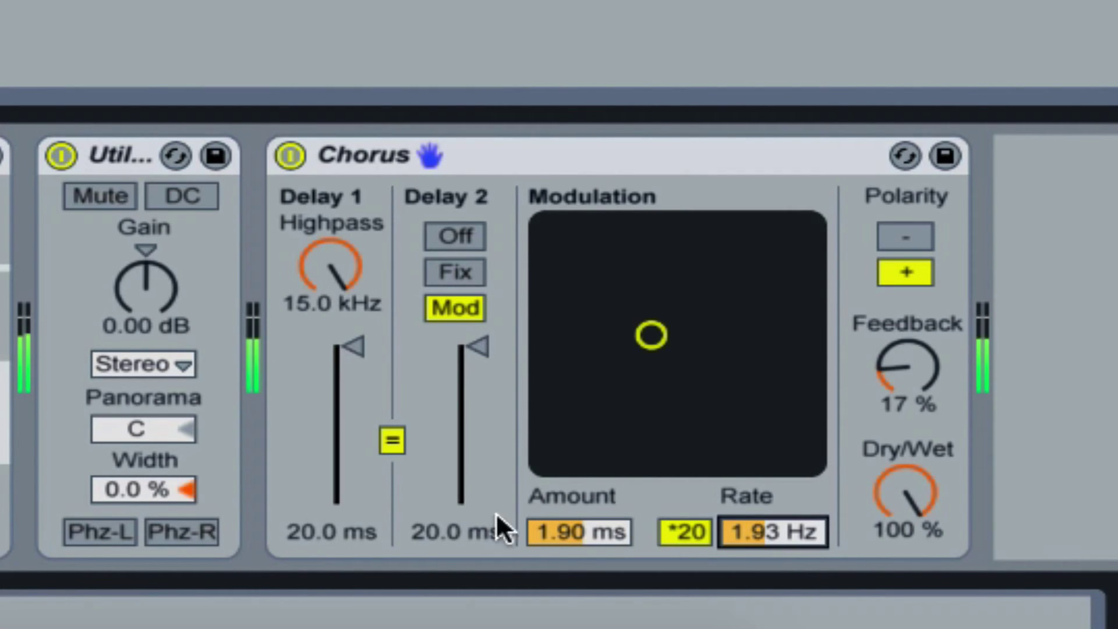
Lower Chorus's modulation Amount to 0.88 ms on the Operator track.
left_click_drag(576, 532, 576, 576)
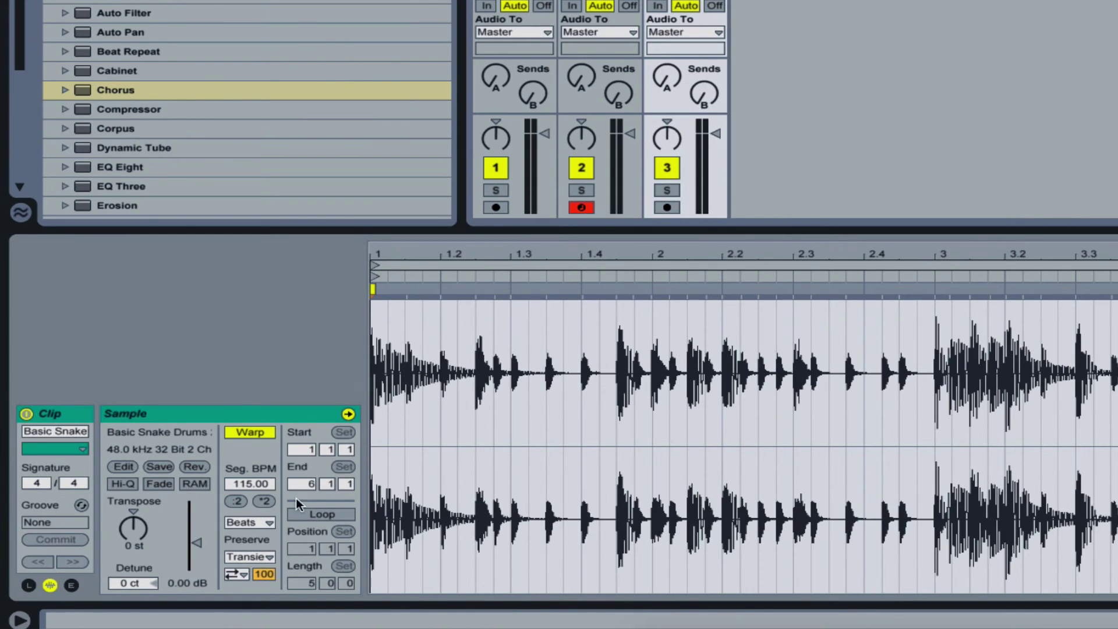
Turn on looping for the Basic Snake Drums clip.
left_click(311, 514)
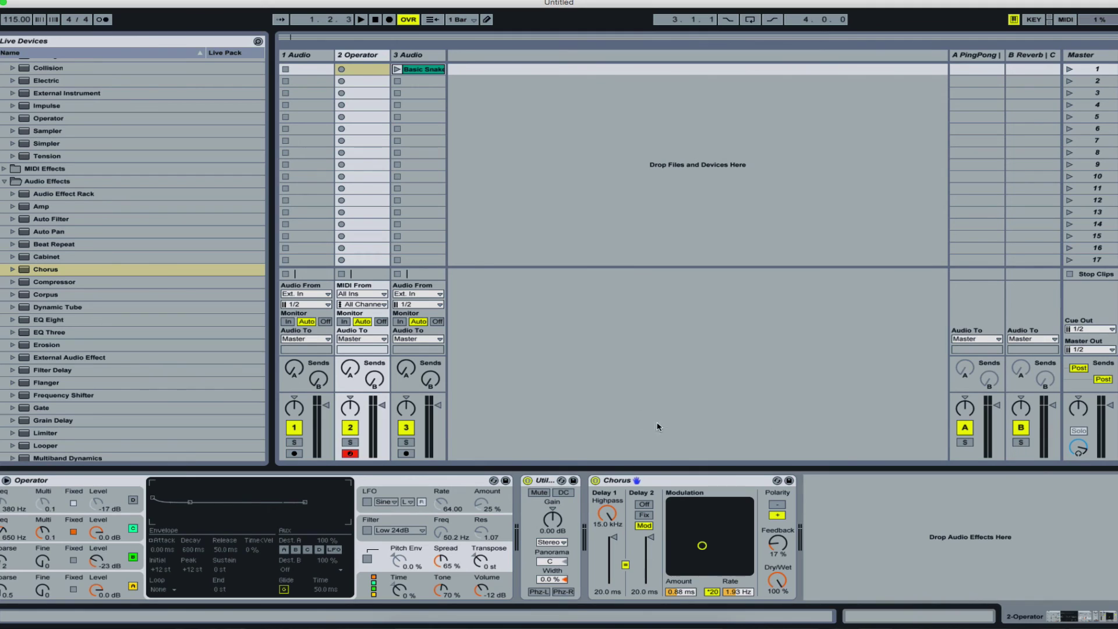
Start playback and launch the Basic Snake Drums clip, with the Operator track selected to audition the bass over the drums.
left_click(549, 509)
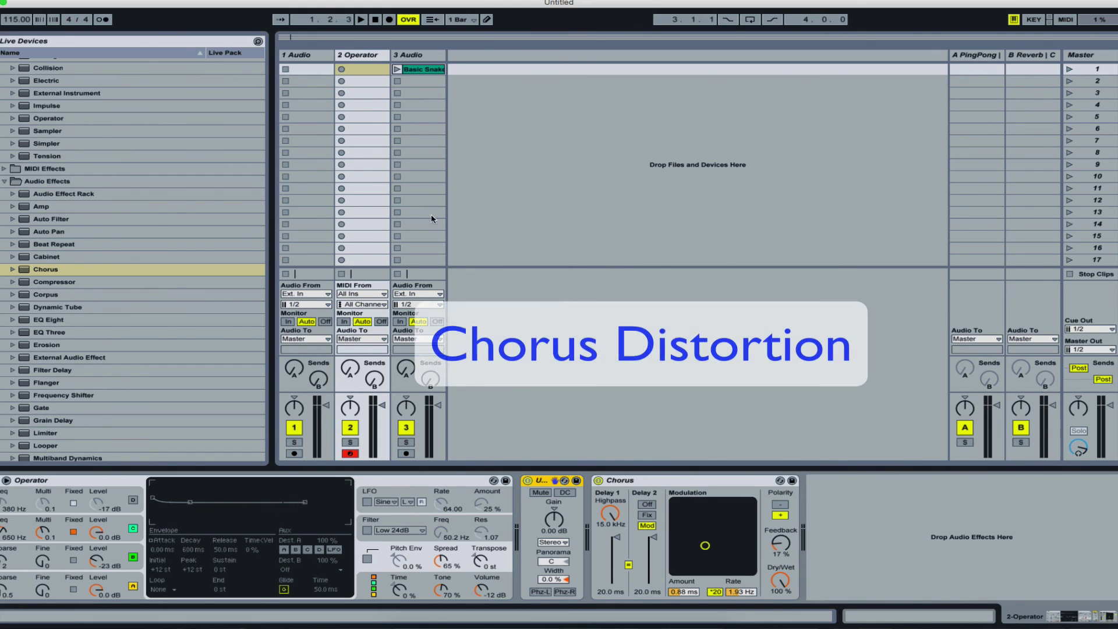
left_click(406, 56)
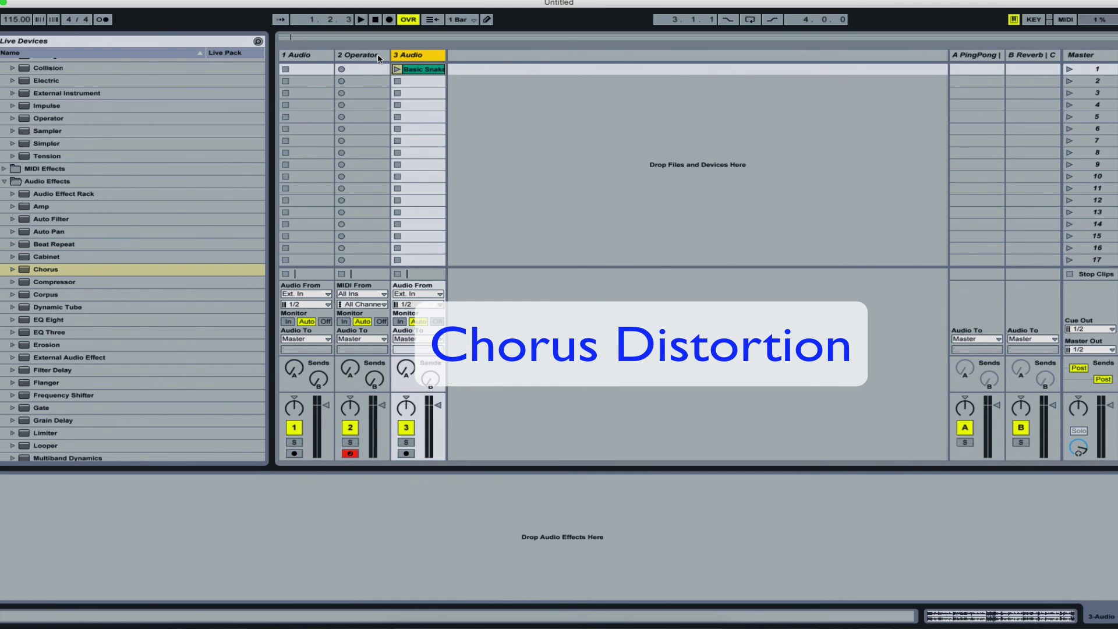
left_click(379, 56)
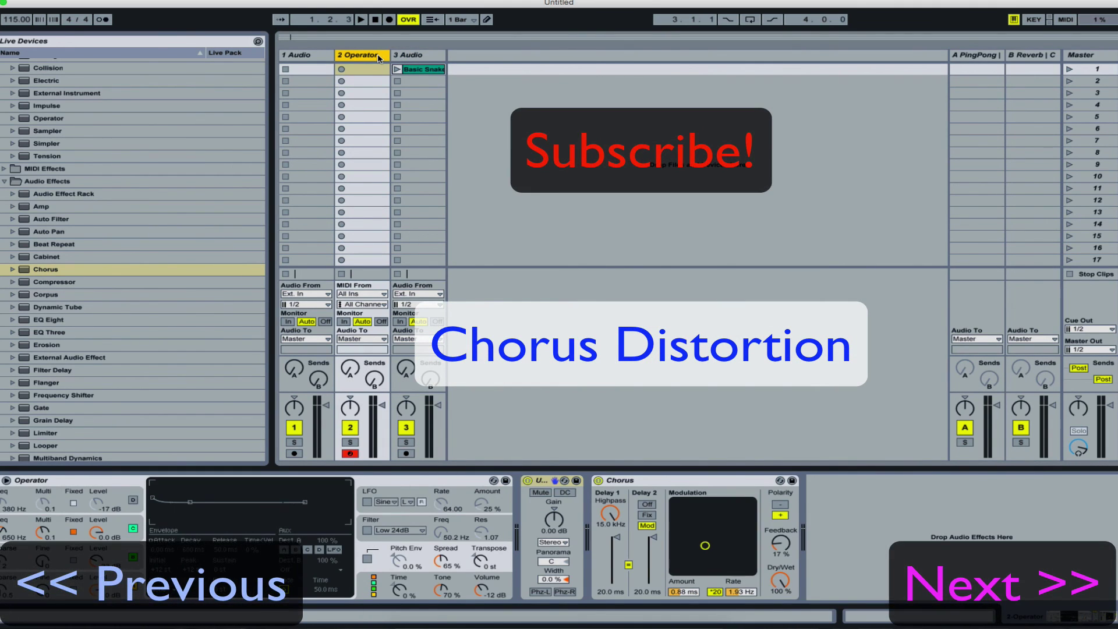
key("space")
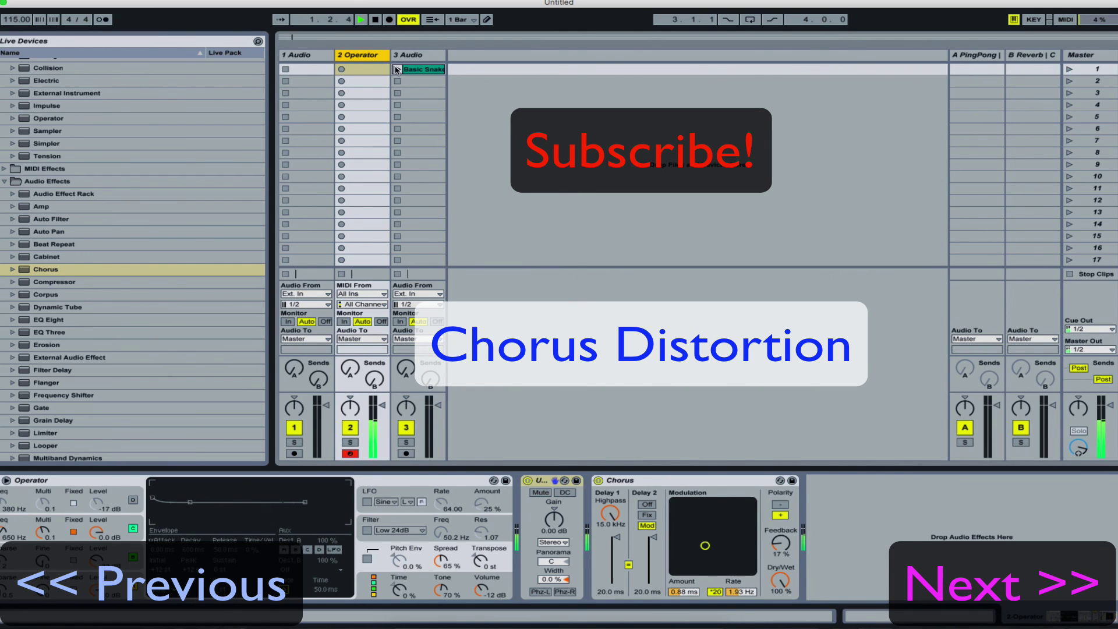
left_click(397, 70)
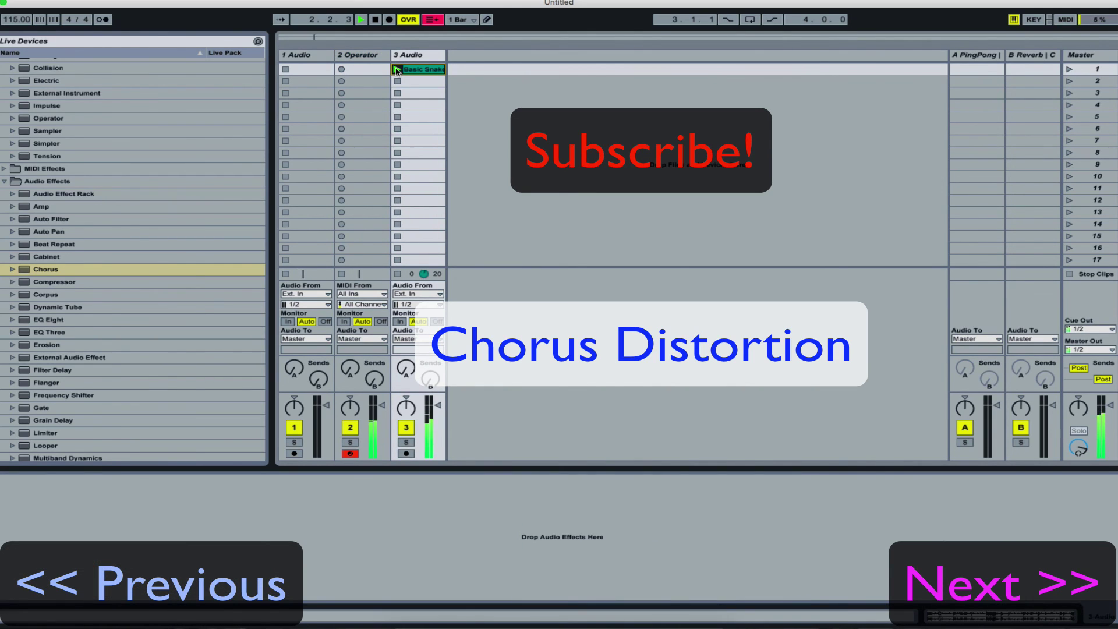
left_click(344, 56)
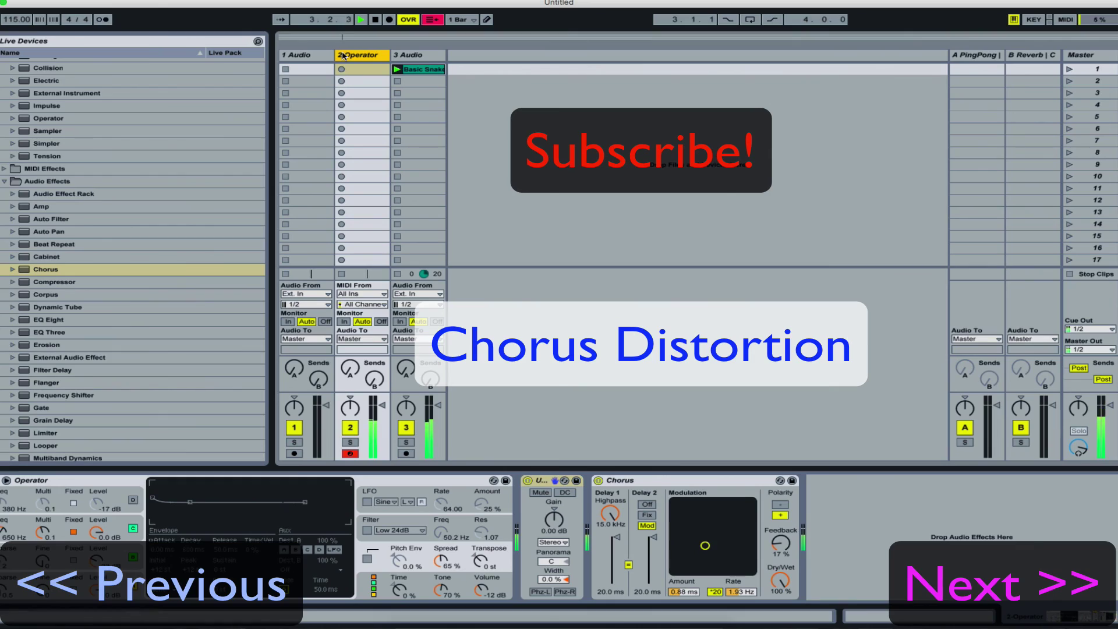